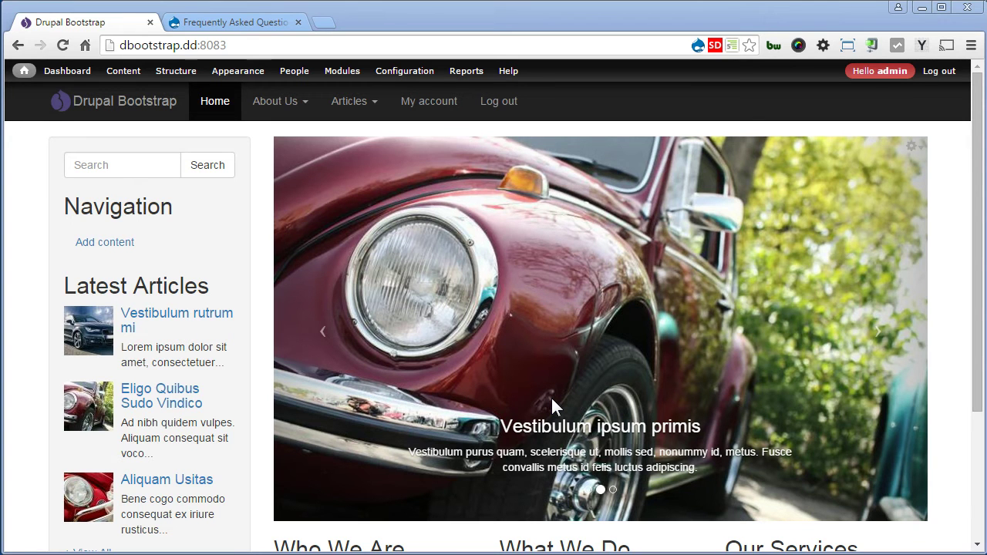
# Step: After checking the FAQ module's project page, start a new content type named FAQ
pyautogui.click(260, 22)
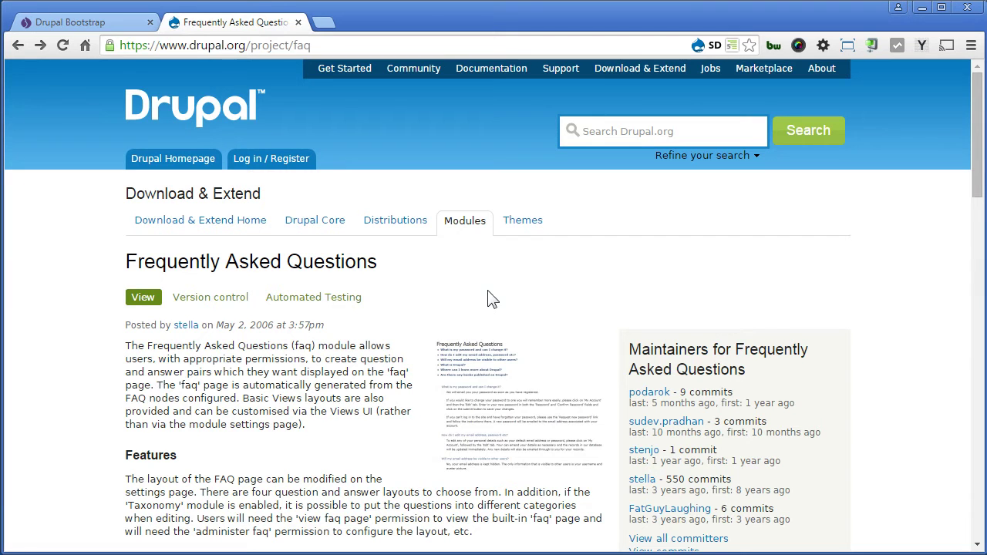
pyautogui.click(89, 22)
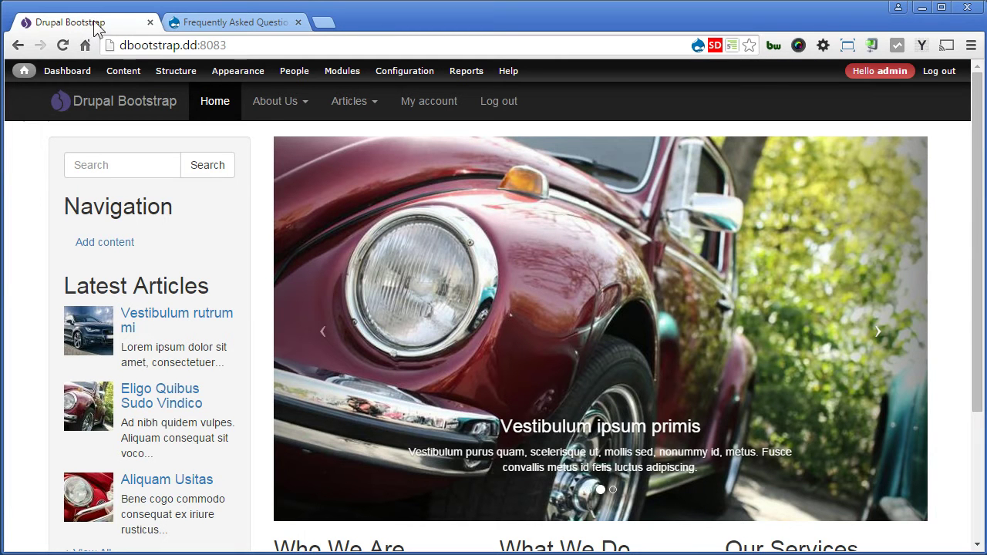
pyautogui.moveTo(167, 72)
pyautogui.moveTo(179, 96)
pyautogui.moveTo(198, 112)
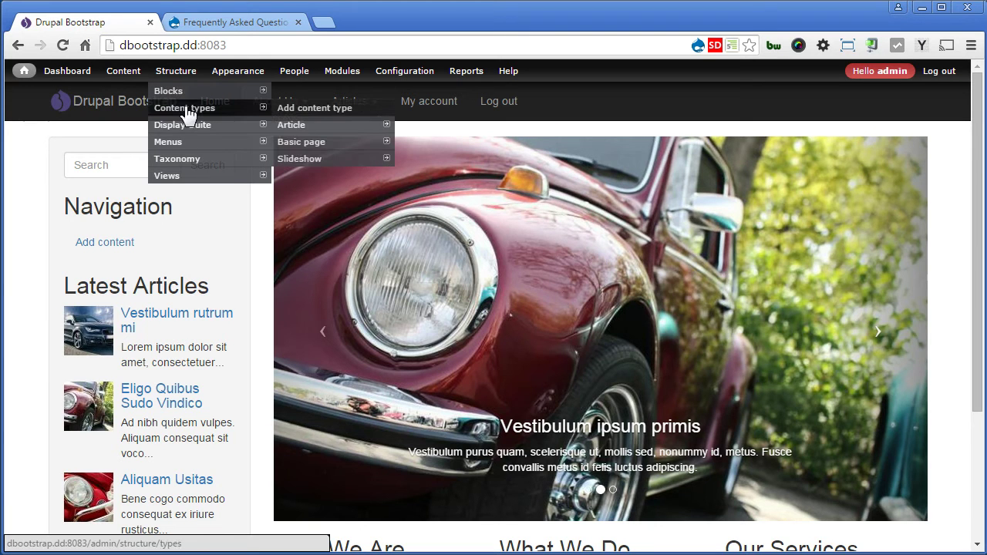
pyautogui.click(316, 111)
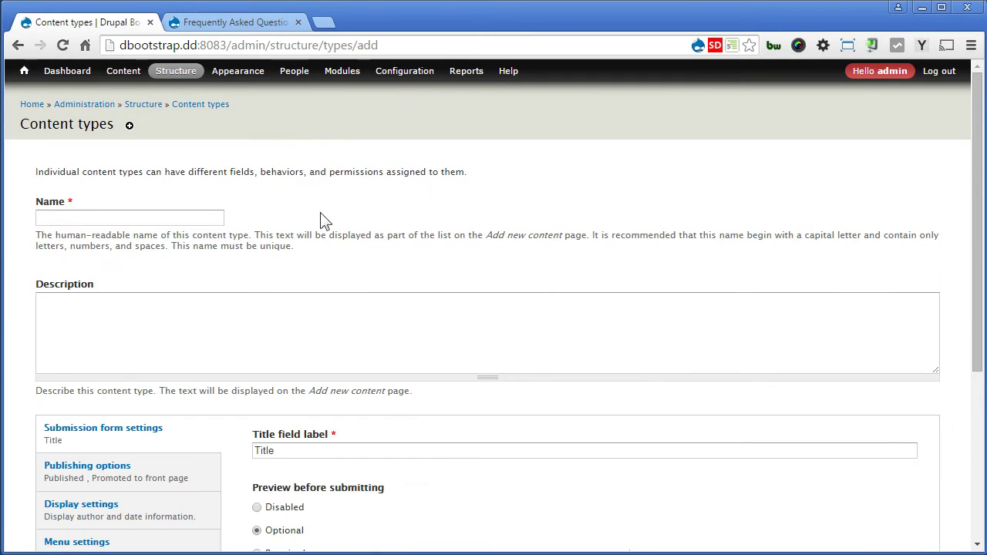
pyautogui.click(205, 217)
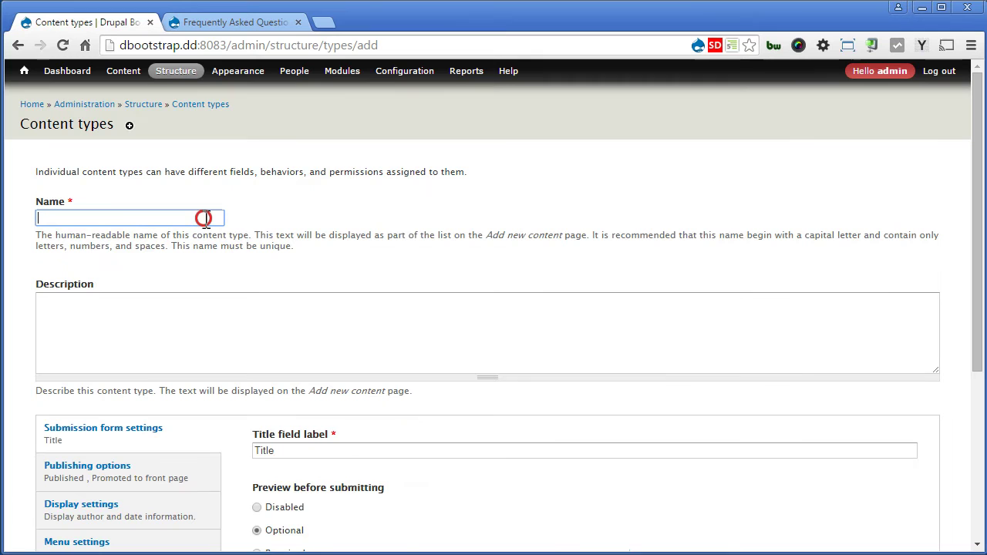
pyautogui.write('FAQ')
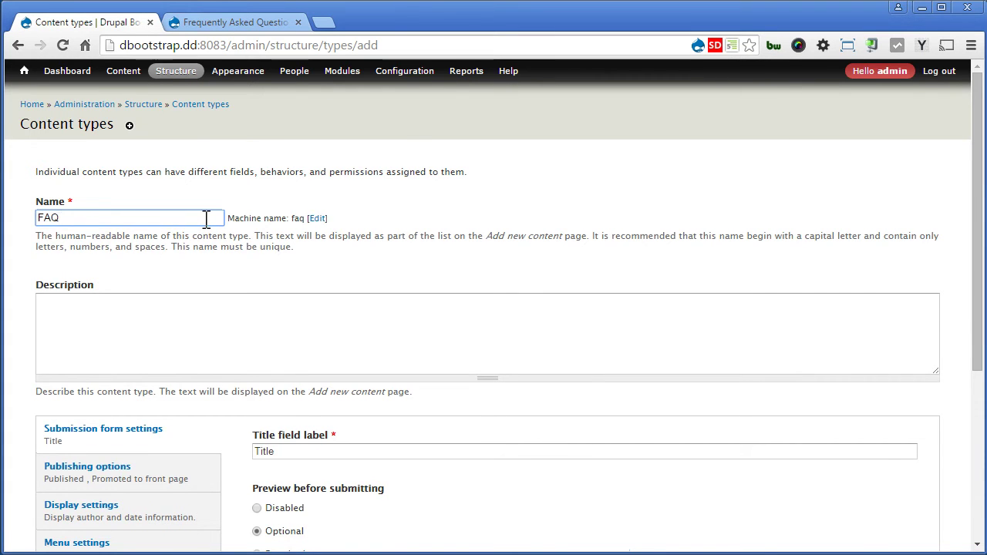
# Step: Untick Promoted to front page, author/date display and Main menu, then save the content type
pyautogui.scroll(-3, 206, 218)
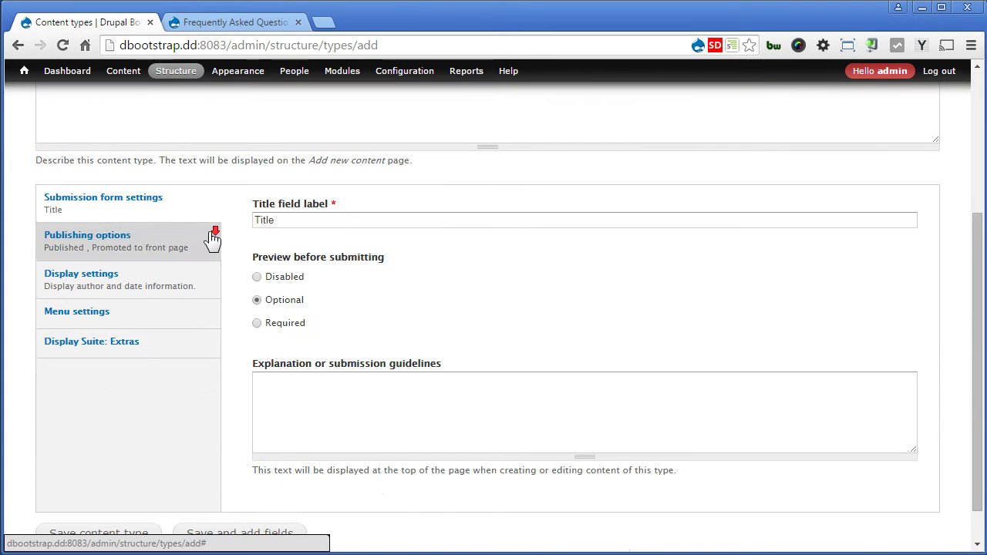
pyautogui.click(150, 248)
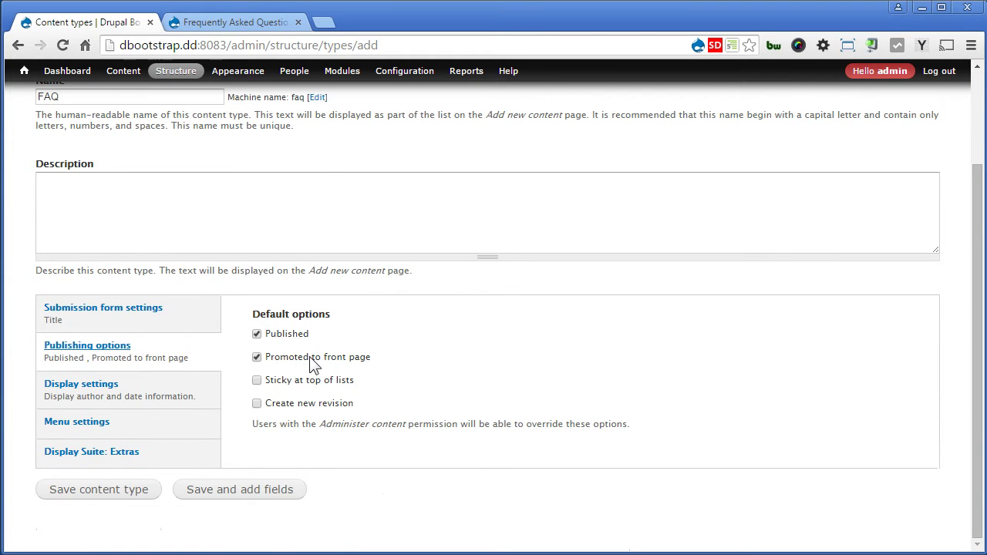
pyautogui.click(311, 358)
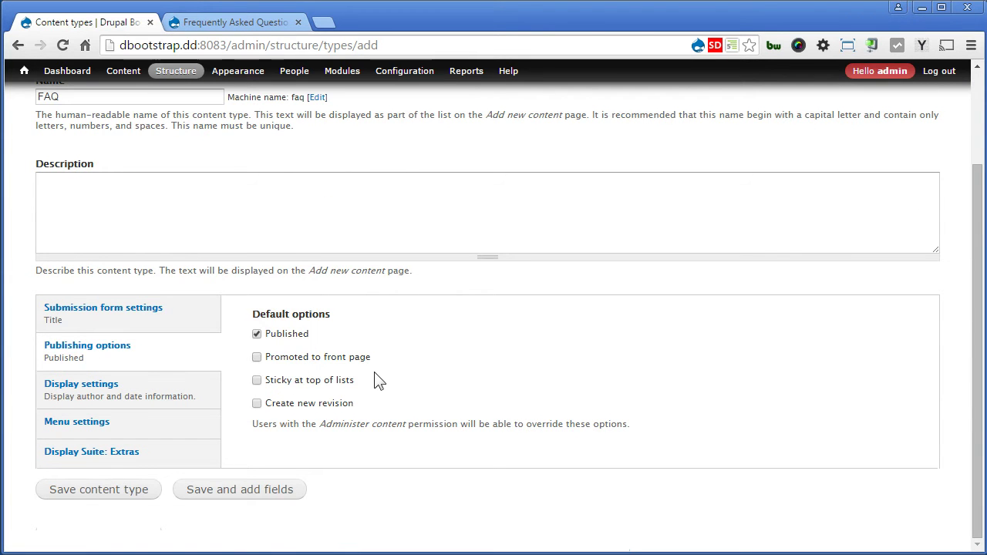
pyautogui.click(154, 393)
pyautogui.click(293, 315)
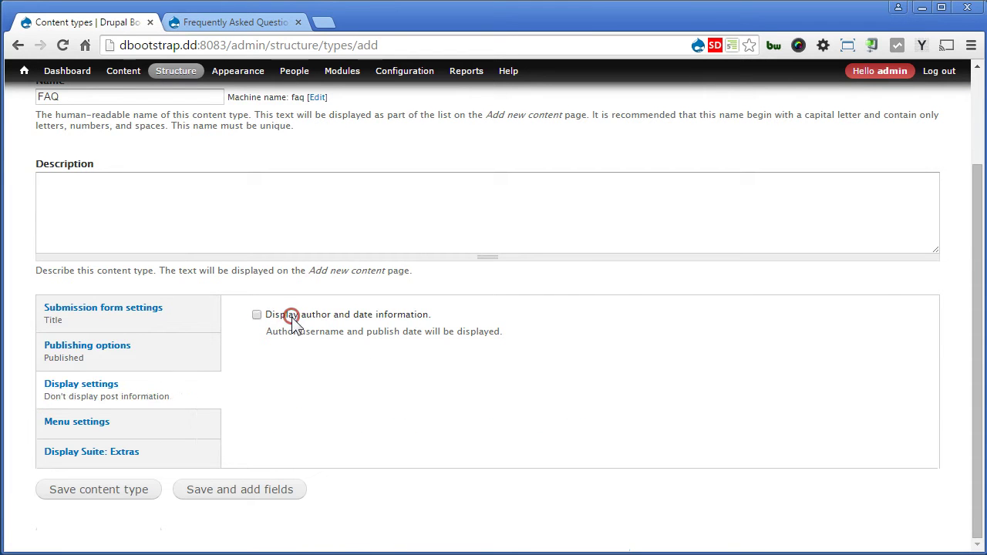
pyautogui.click(189, 422)
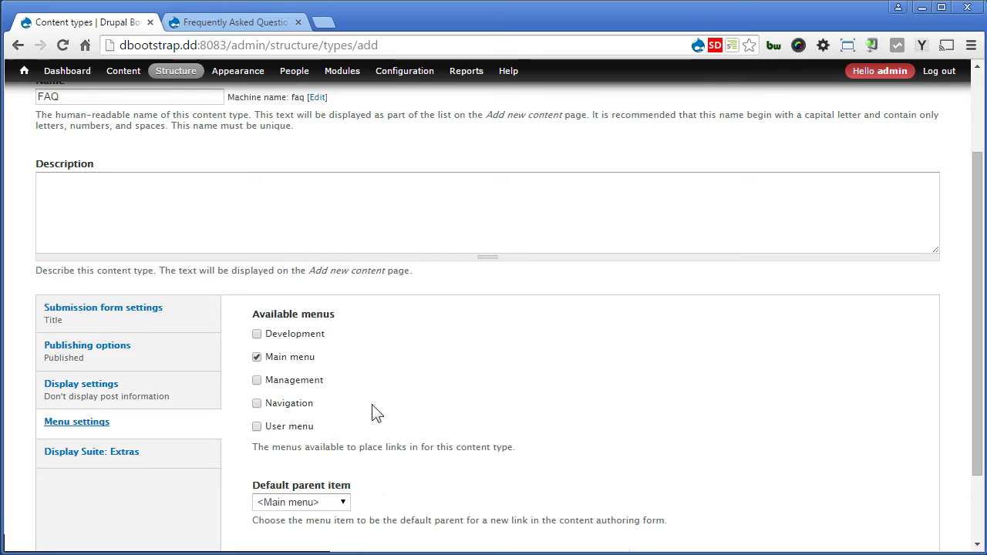
pyautogui.click(297, 358)
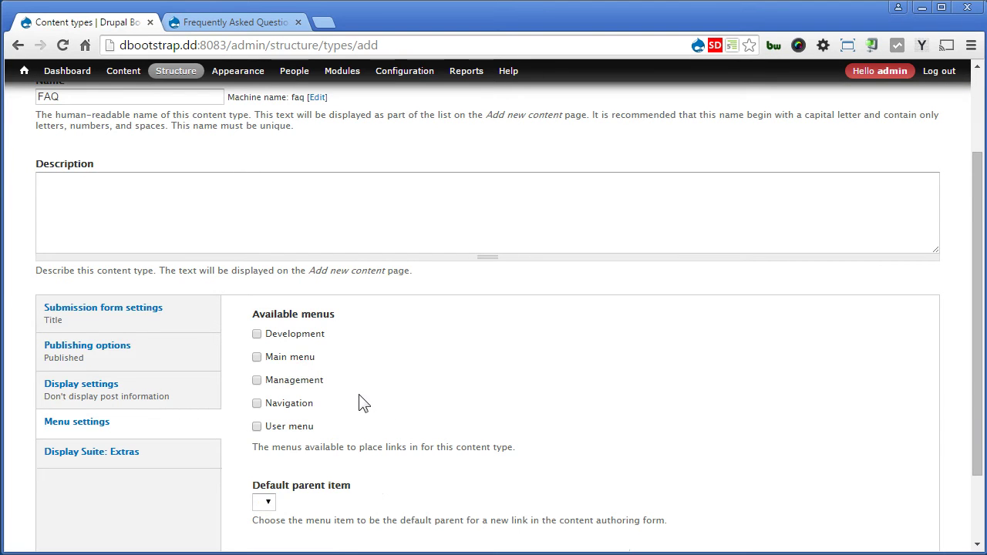
pyautogui.scroll(-2, 366, 406)
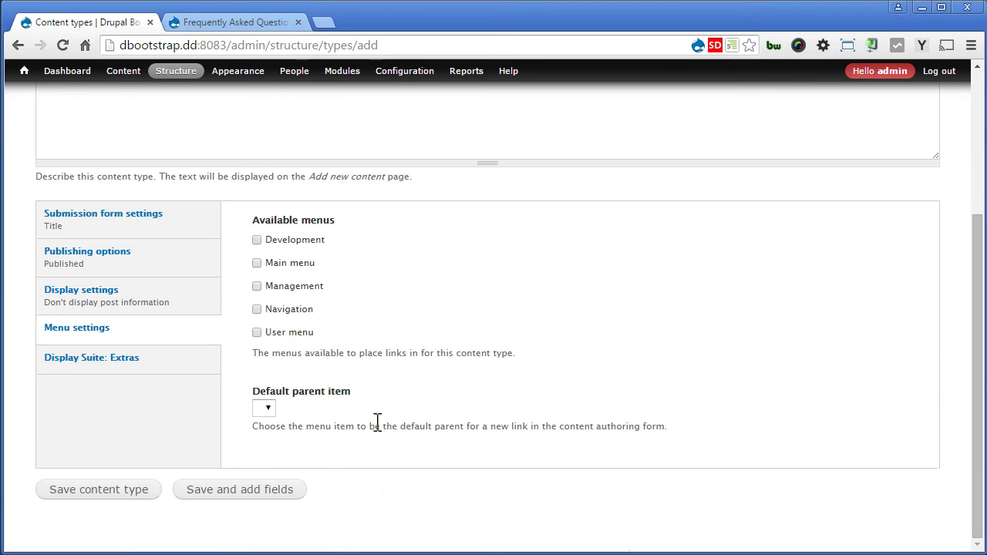
pyautogui.click(101, 492)
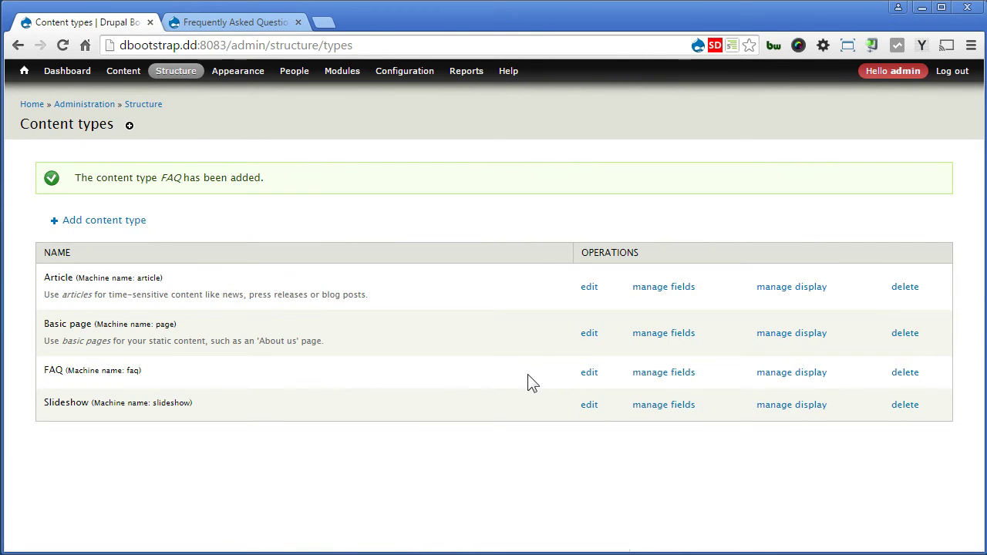
# Step: Go to Devel's Generate content page through the admin quick search for 'devel'
pyautogui.hotkey('alt', 'd')
pyautogui.write('devel')
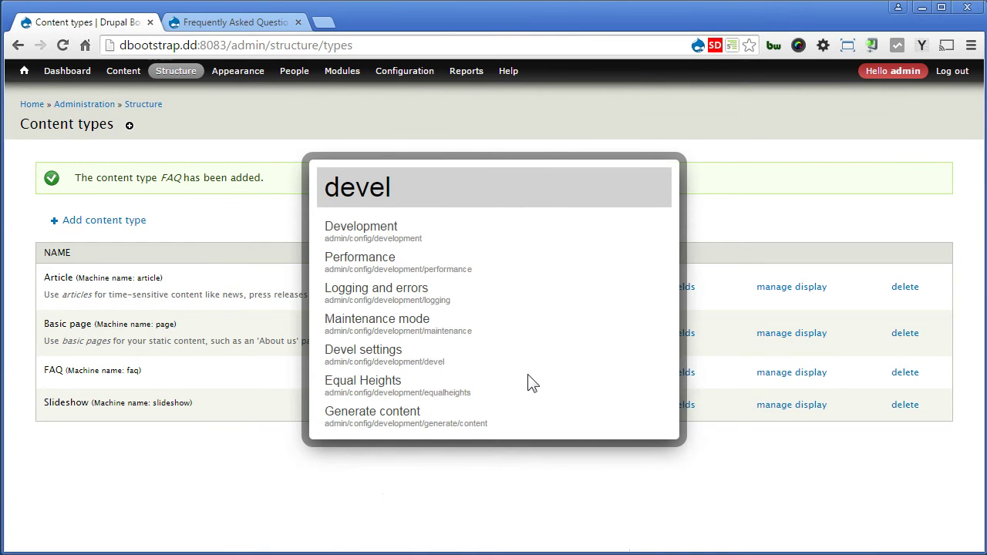
pyautogui.press('Up')
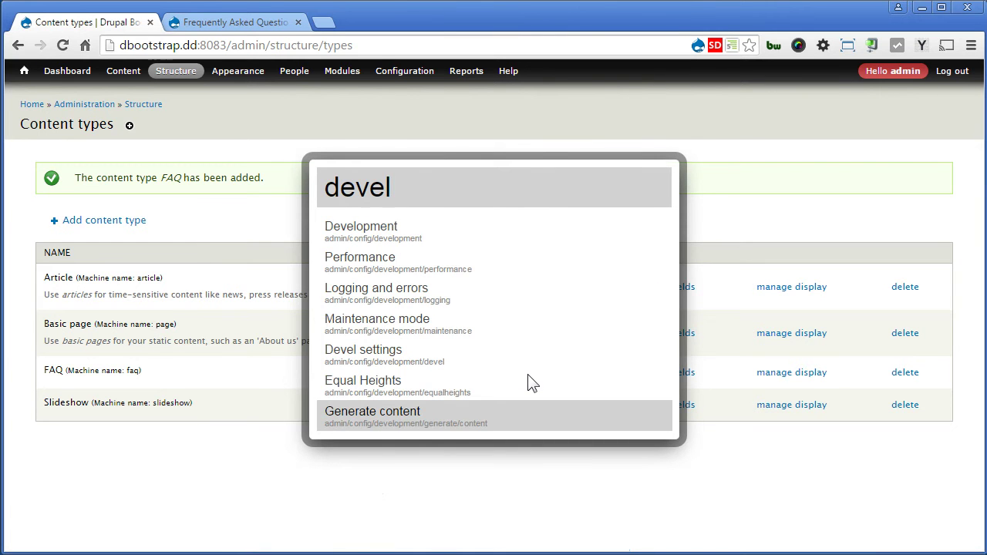
pyautogui.press('Return')
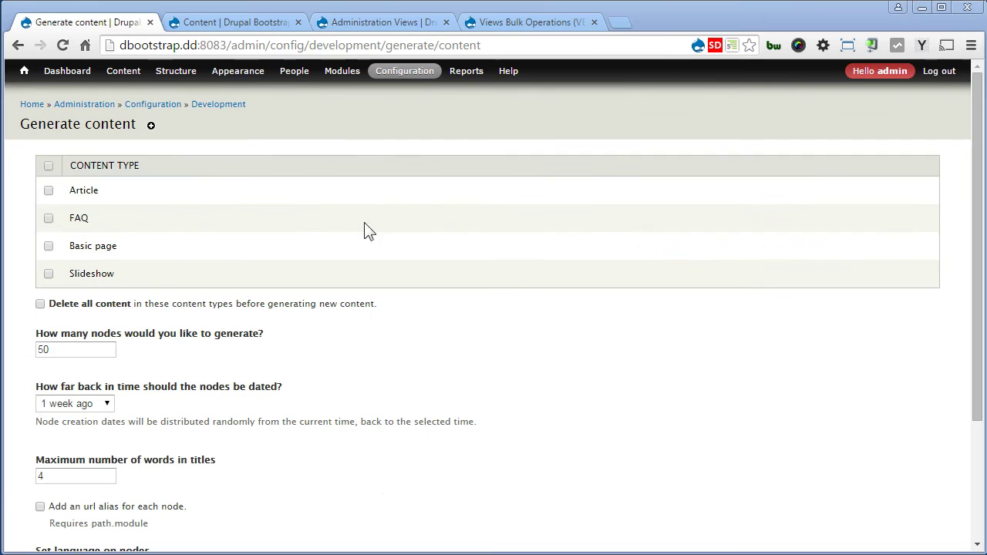
# Step: Generate content for FAQ only, with 10 nodes and maximum title length of 10 words
pyautogui.click(49, 219)
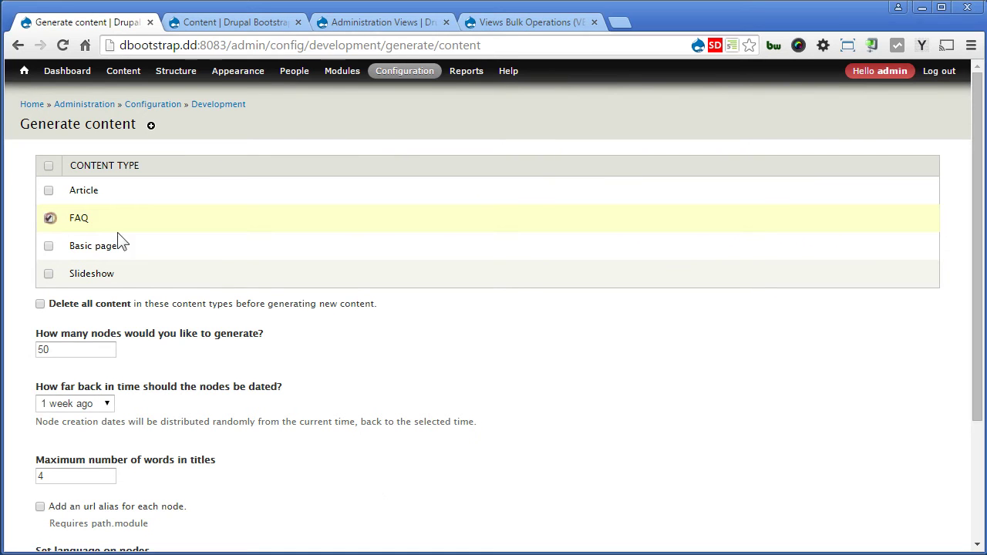
pyautogui.scroll(-1, 242, 326)
pyautogui.moveTo(59, 270); pyautogui.dragTo(14, 270)
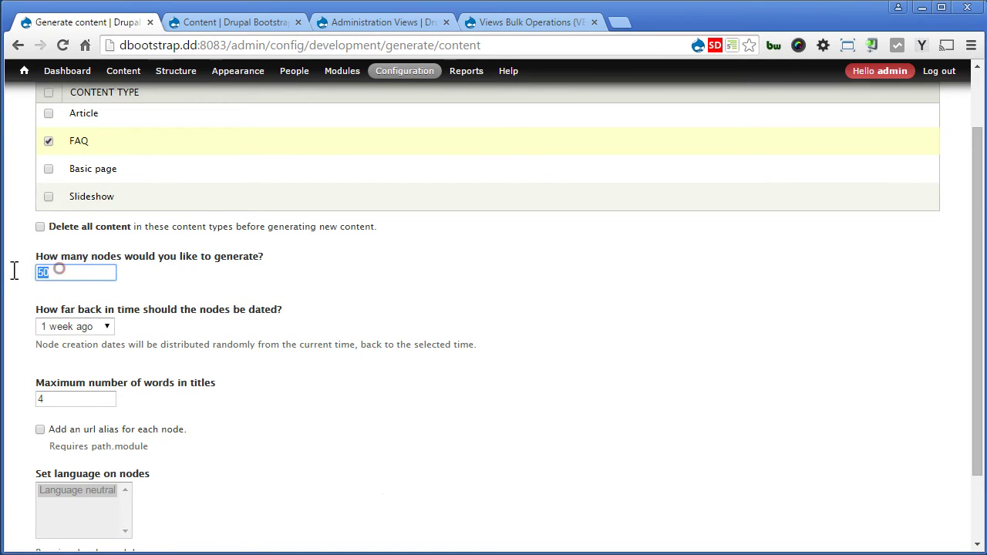
pyautogui.write('10')
pyautogui.click(286, 370)
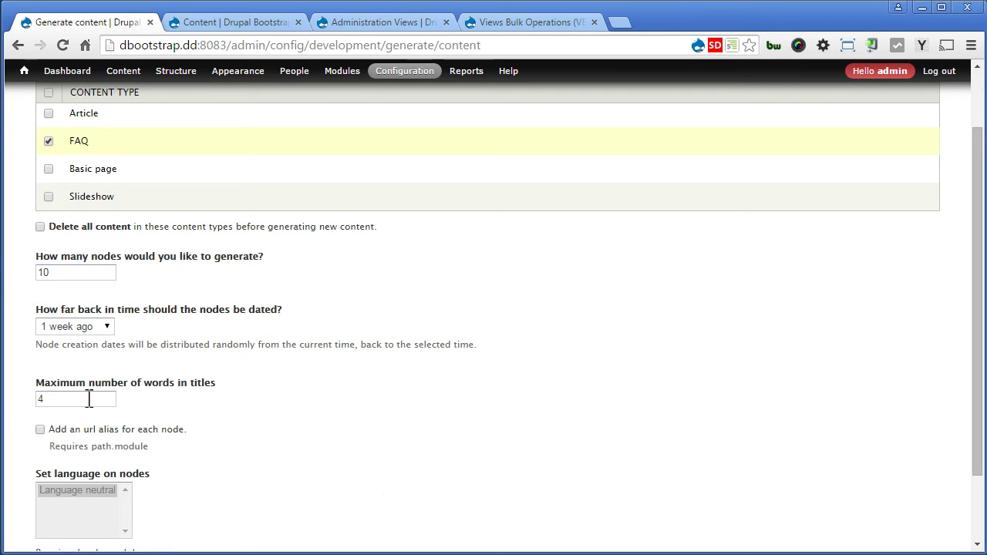
pyautogui.moveTo(86, 399); pyautogui.dragTo(9, 405)
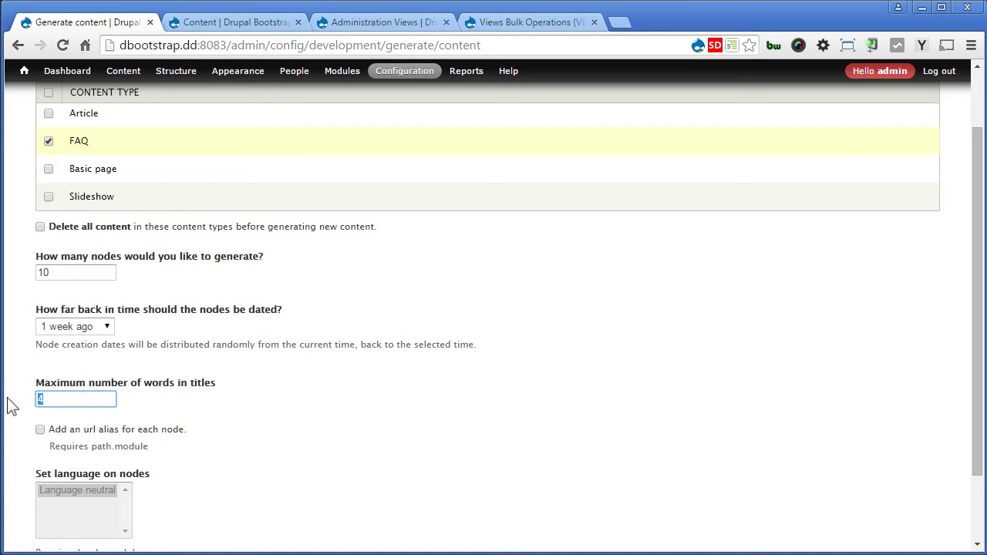
pyautogui.write('10')
pyautogui.scroll(-2, 258, 414)
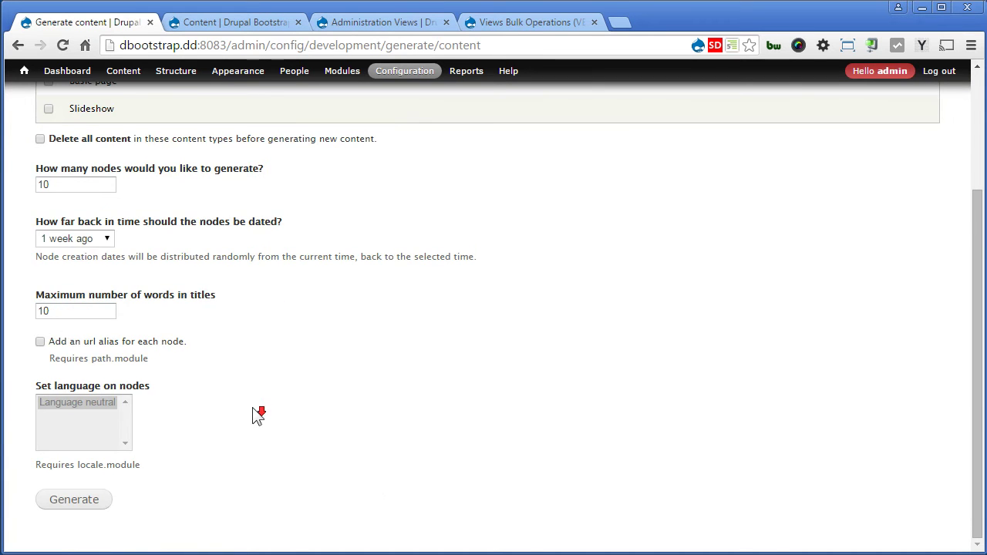
pyautogui.click(68, 503)
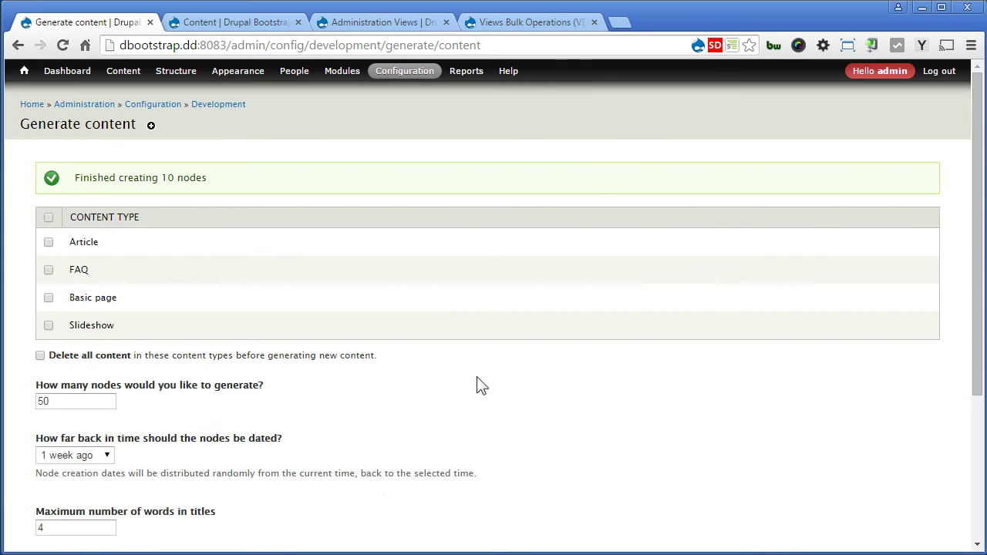
# Step: Show the site's content list filtered to FAQ items after briefly viewing another listing
pyautogui.click(124, 71)
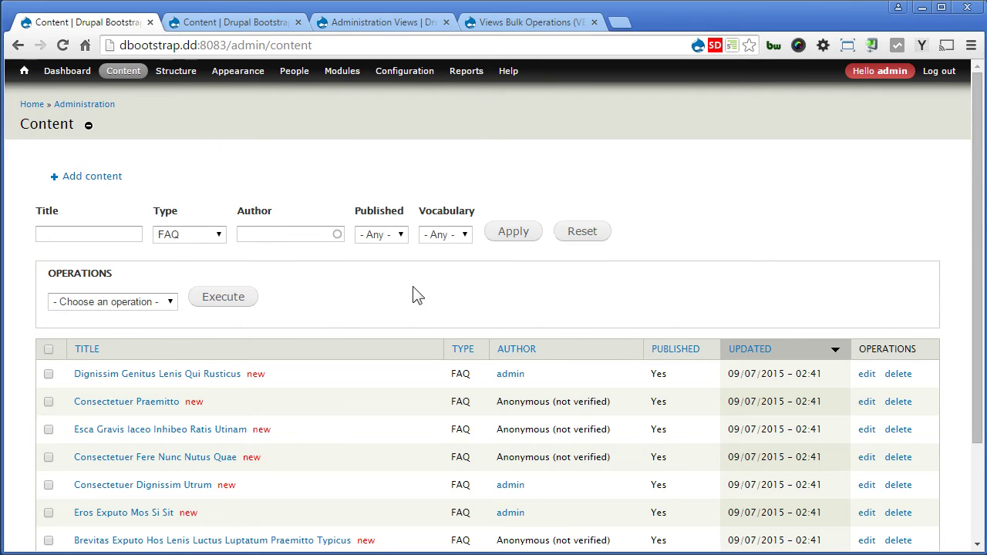
pyautogui.click(234, 23)
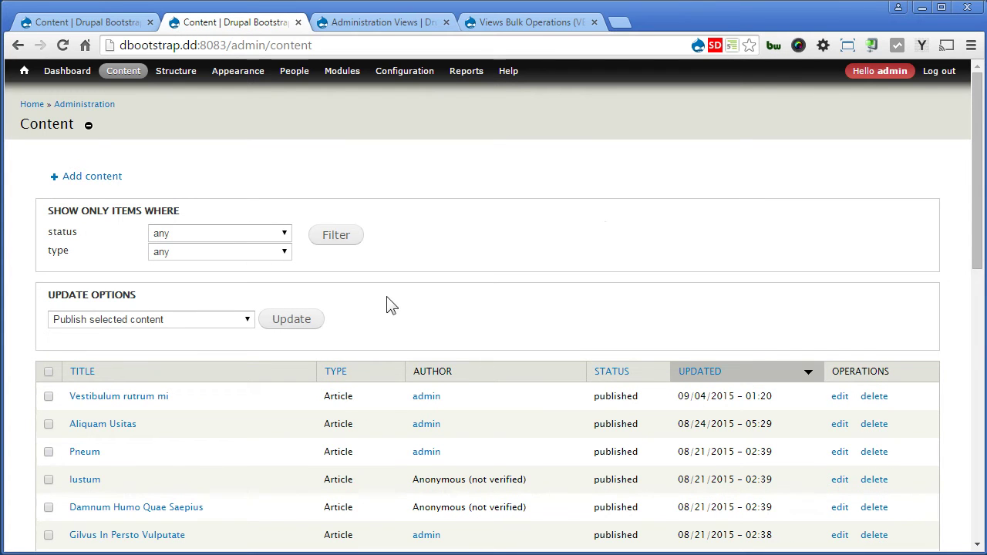
pyautogui.click(100, 17)
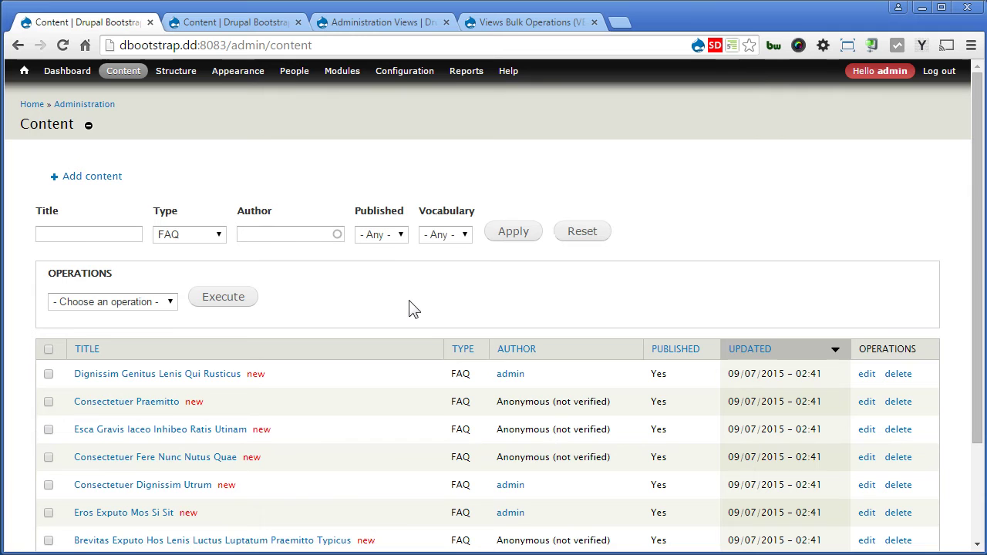
pyautogui.click(358, 21)
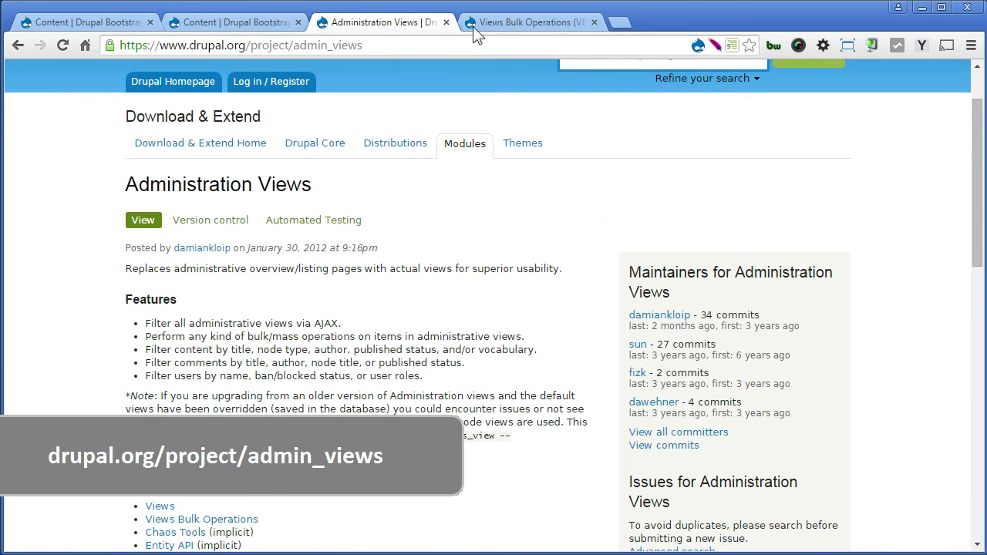
pyautogui.click(528, 23)
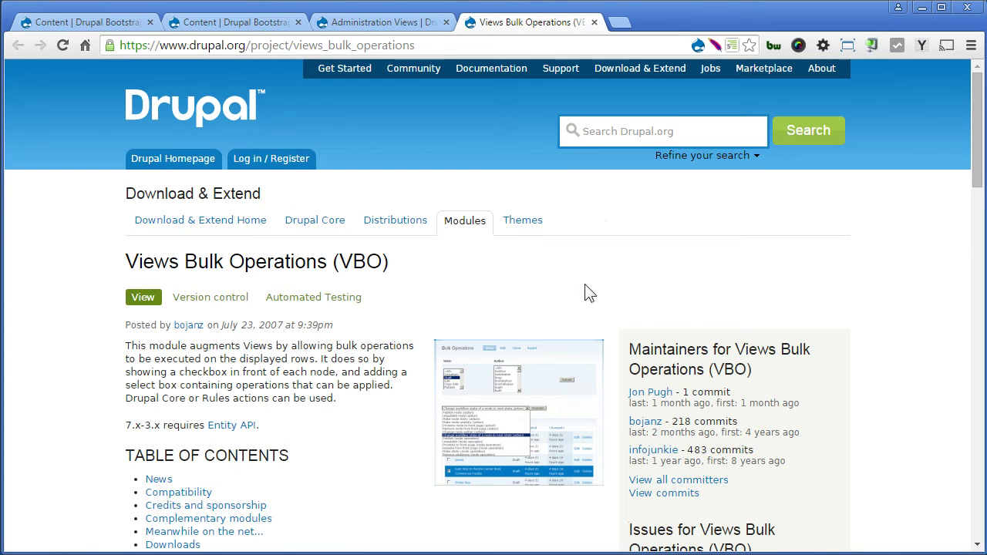
pyautogui.click(90, 22)
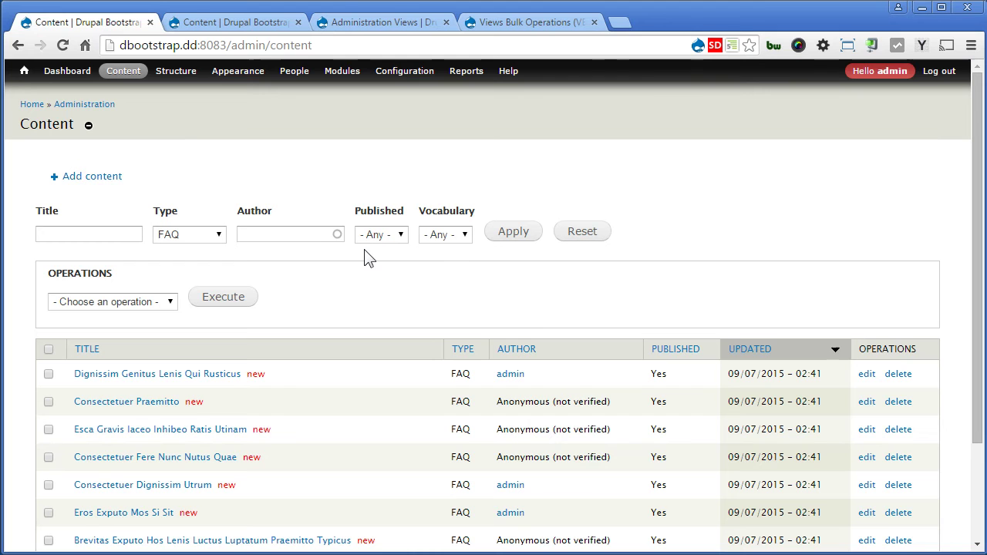
# Step: Start a new view named FAQ showing FAQ content as a Bootstrap Accordion
pyautogui.moveTo(176, 77)
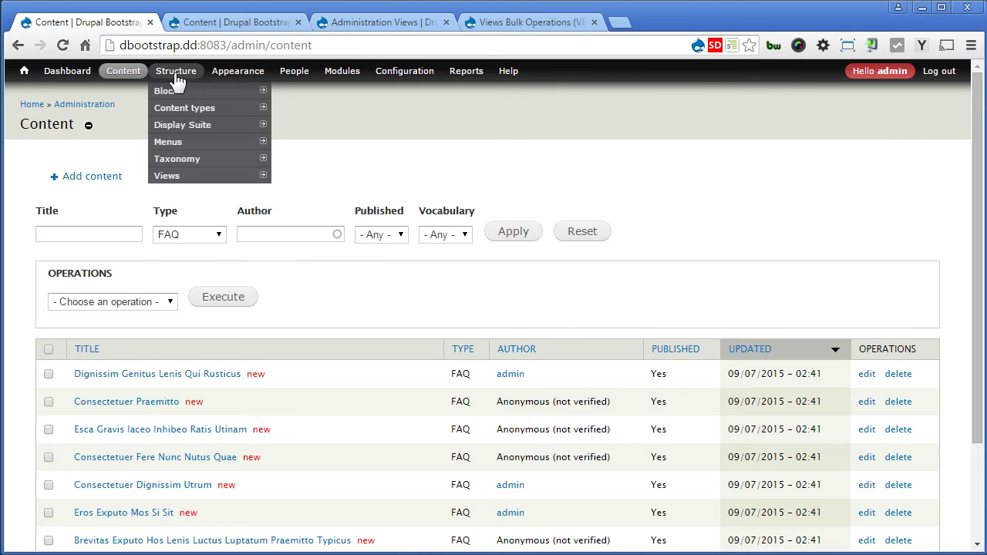
pyautogui.moveTo(185, 177)
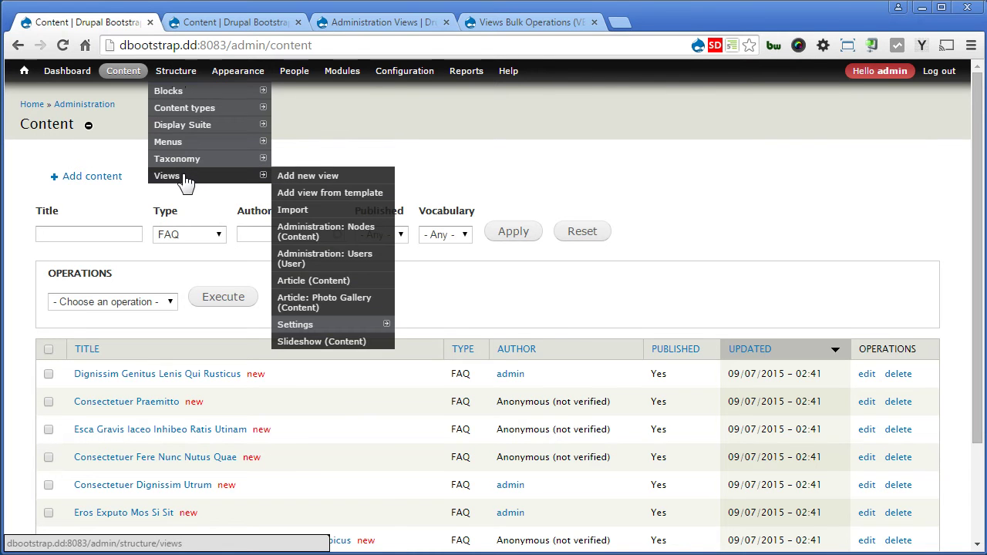
pyautogui.click(298, 174)
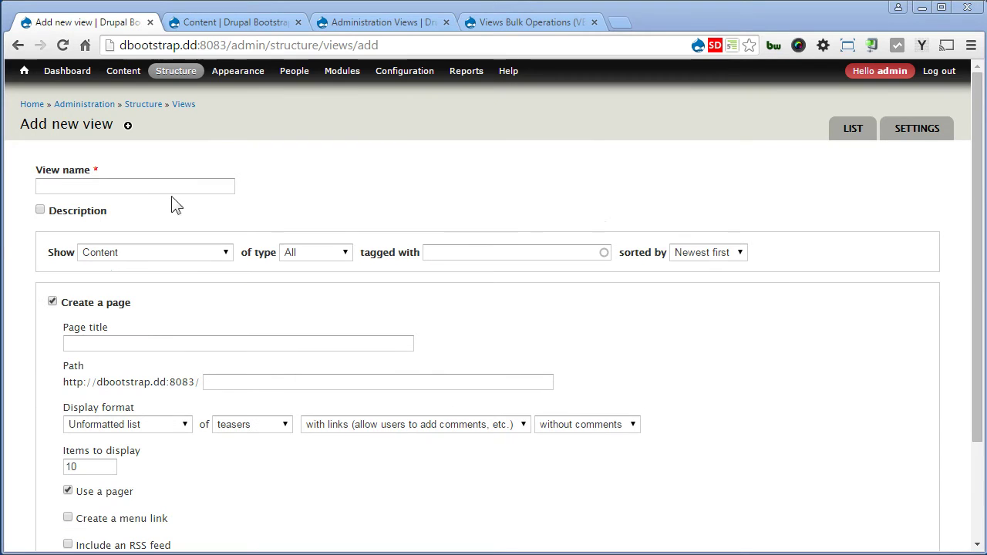
pyautogui.click(138, 185)
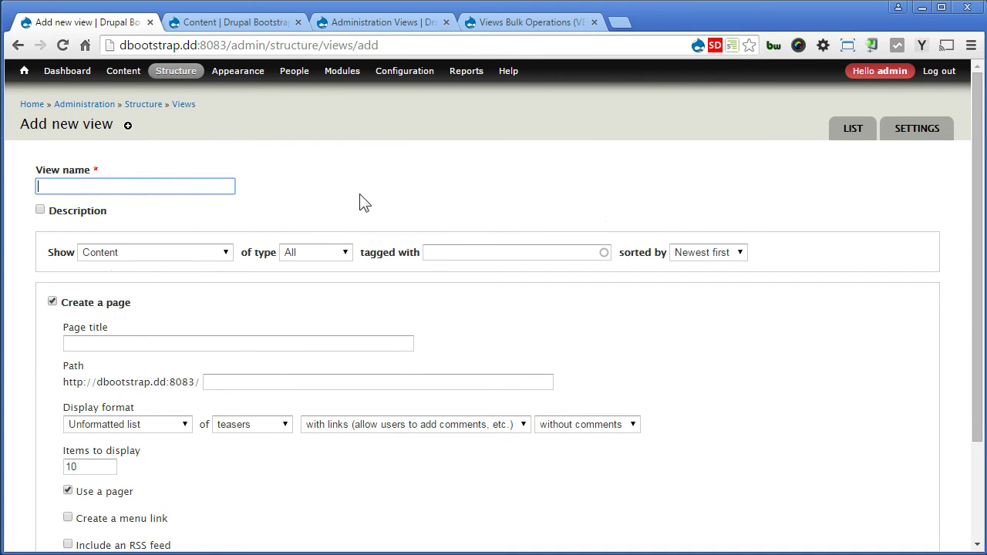
pyautogui.write('FAQ')
pyautogui.click(343, 255)
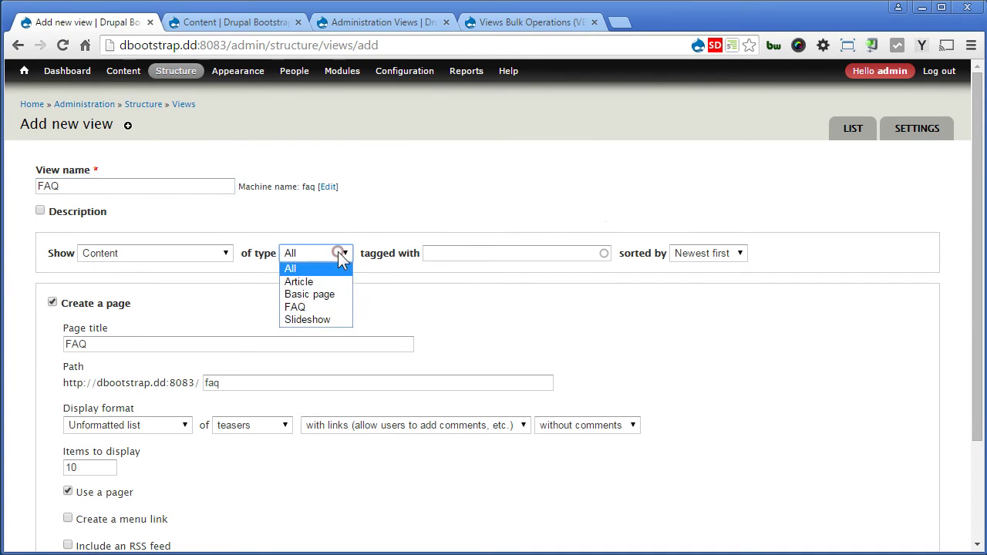
pyautogui.click(327, 308)
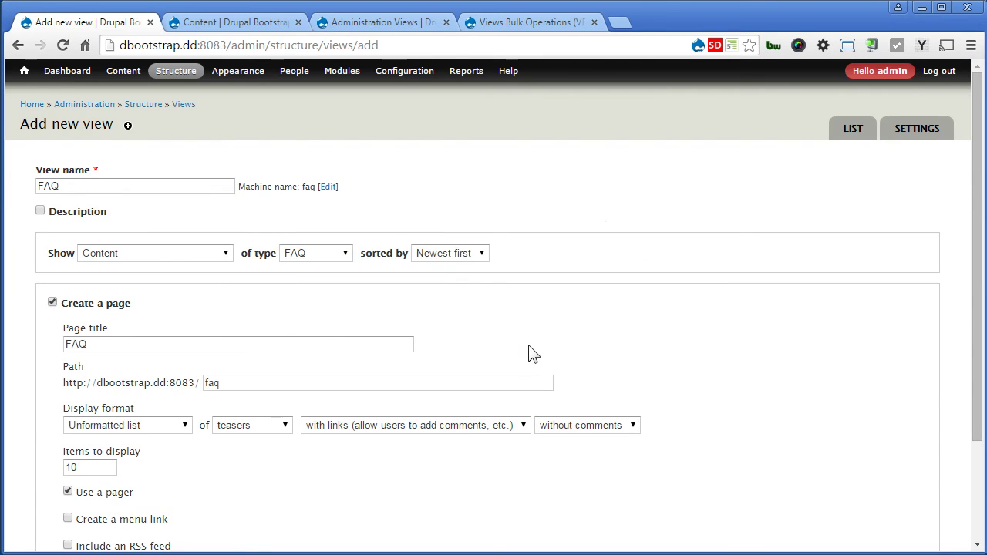
pyautogui.scroll(-3, 530, 353)
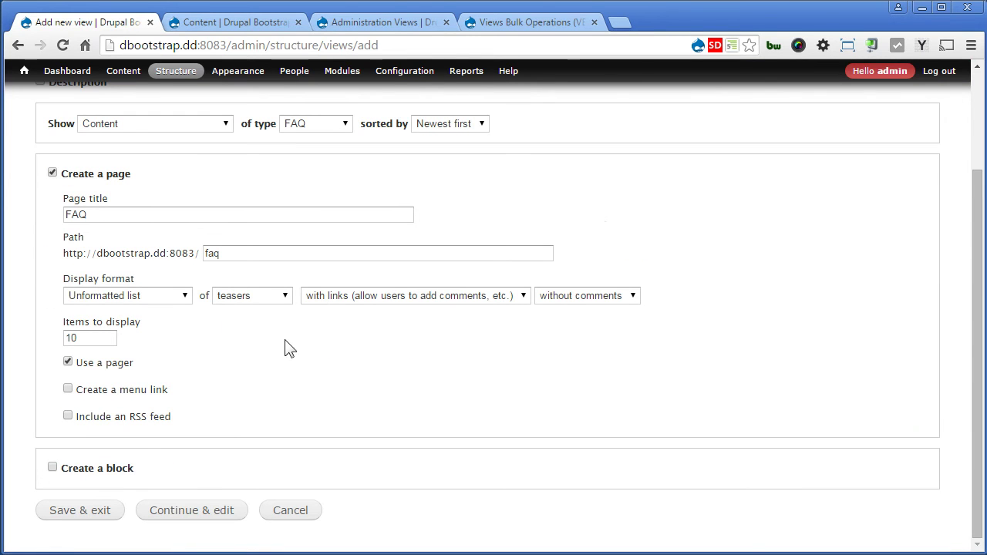
pyautogui.click(151, 297)
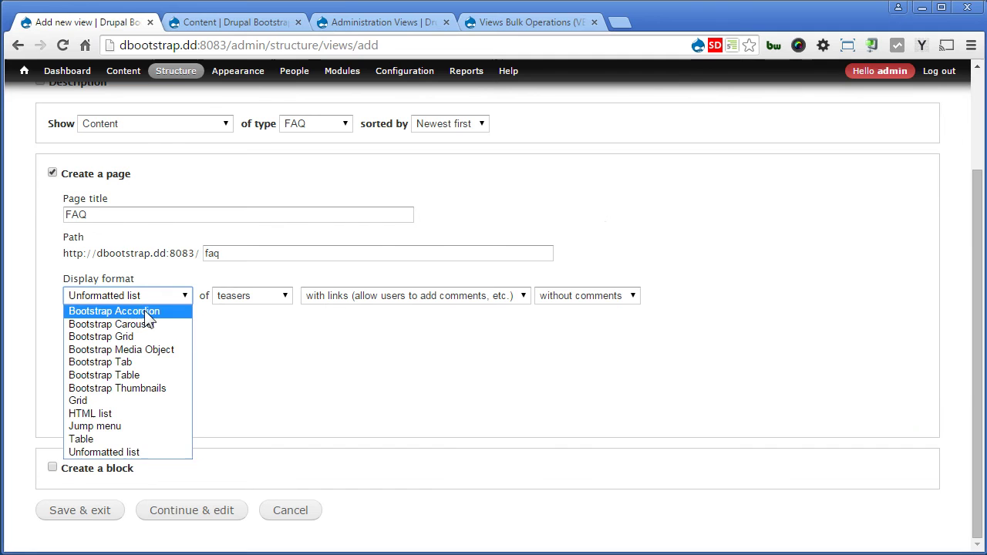
pyautogui.click(147, 311)
# Step: Show fields instead of teasers, turn off the pager, and clear the 10-item limit
pyautogui.click(255, 295)
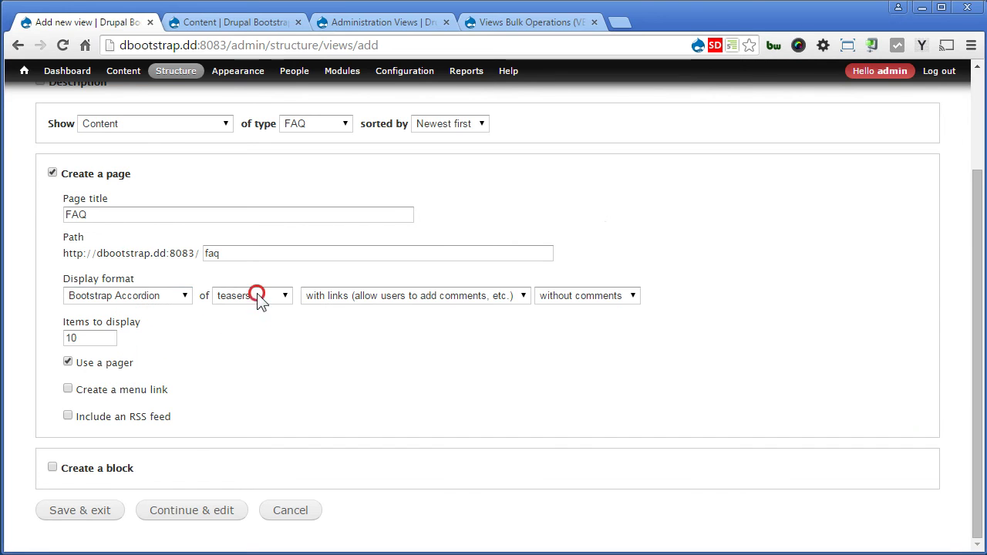
pyautogui.click(257, 360)
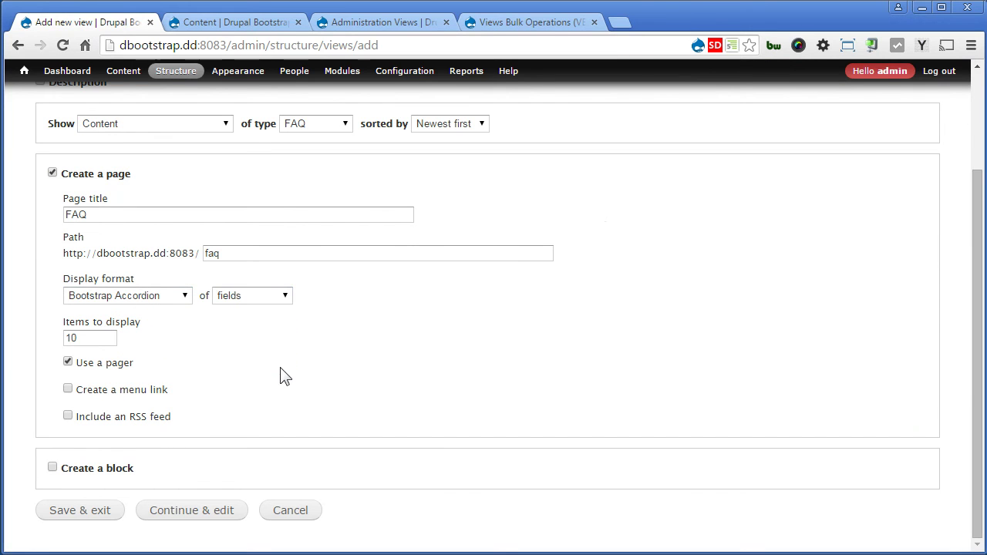
pyautogui.click(116, 365)
pyautogui.moveTo(93, 337); pyautogui.dragTo(31, 346)
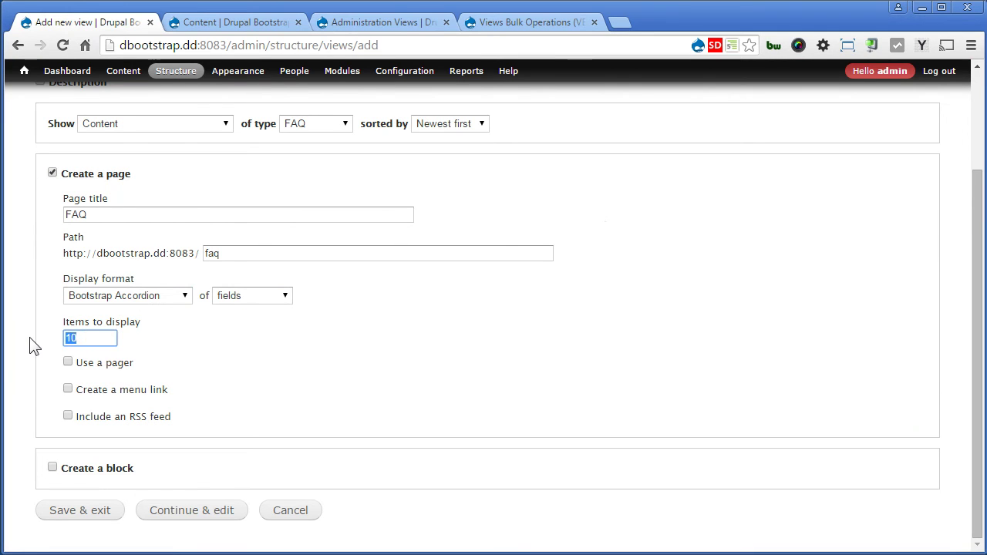
pyautogui.press('BackSpace')
pyautogui.click(318, 391)
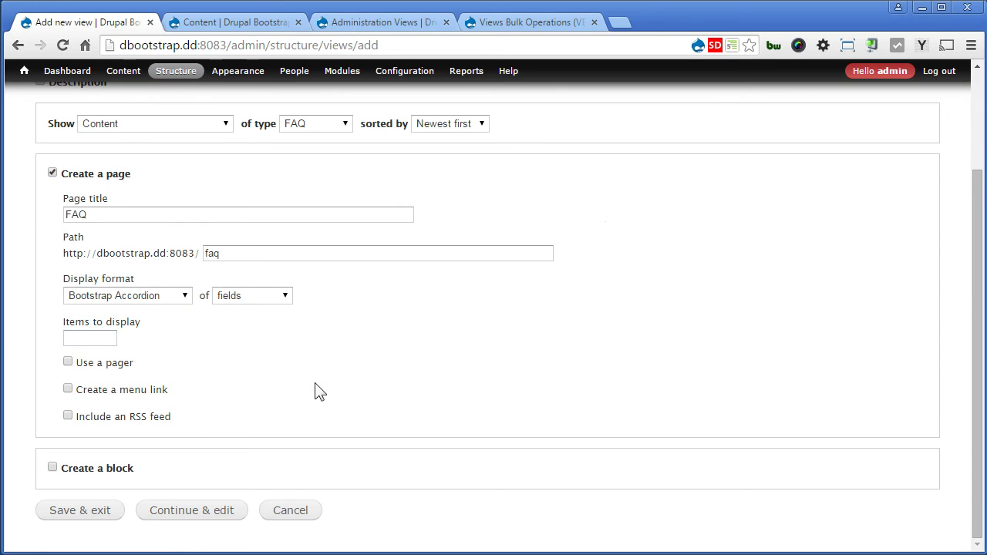
# Step: Add a Main menu link for the FAQ page and continue to edit the view
pyautogui.click(145, 389)
pyautogui.scroll(-1, 342, 401)
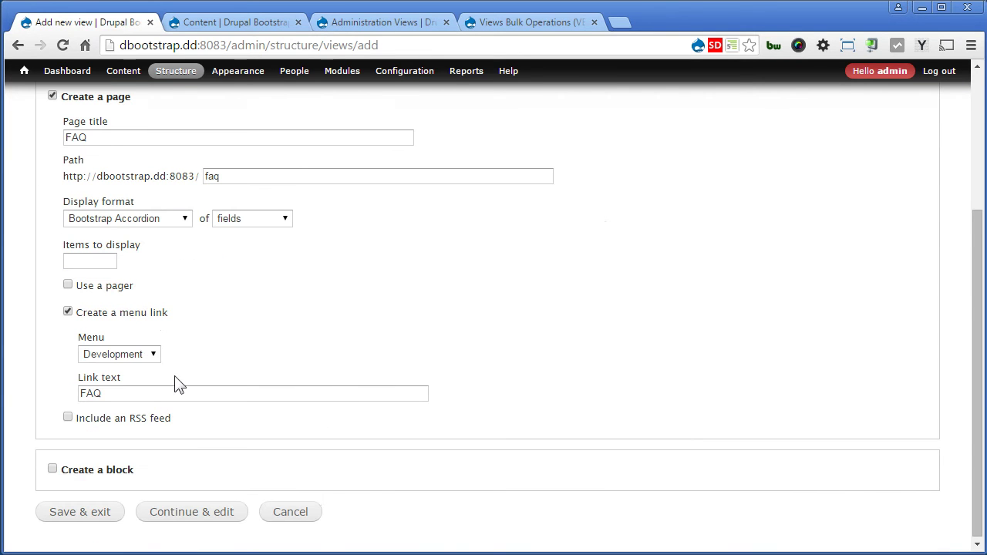
pyautogui.click(140, 356)
pyautogui.click(108, 384)
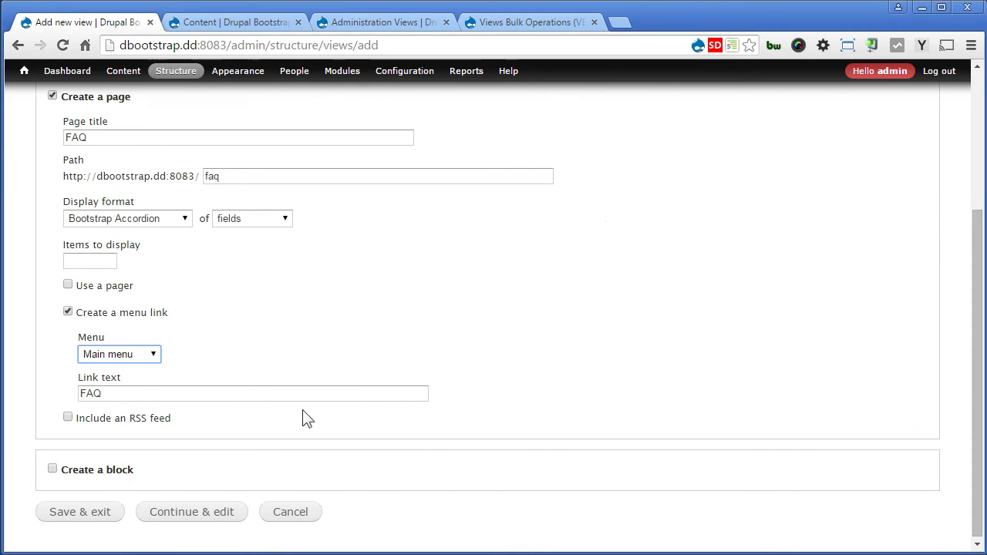
pyautogui.click(189, 521)
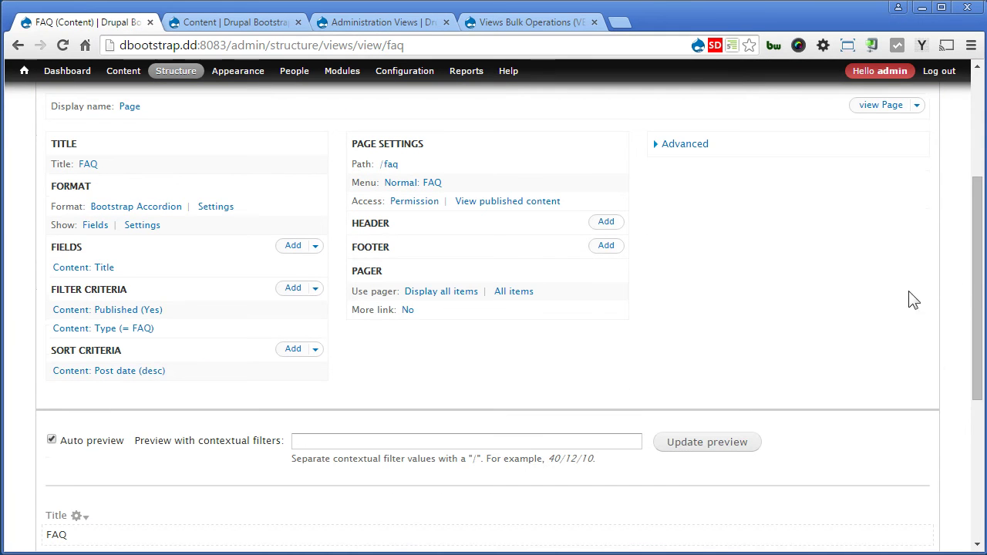
pyautogui.moveTo(976, 282); pyautogui.dragTo(975, 405)
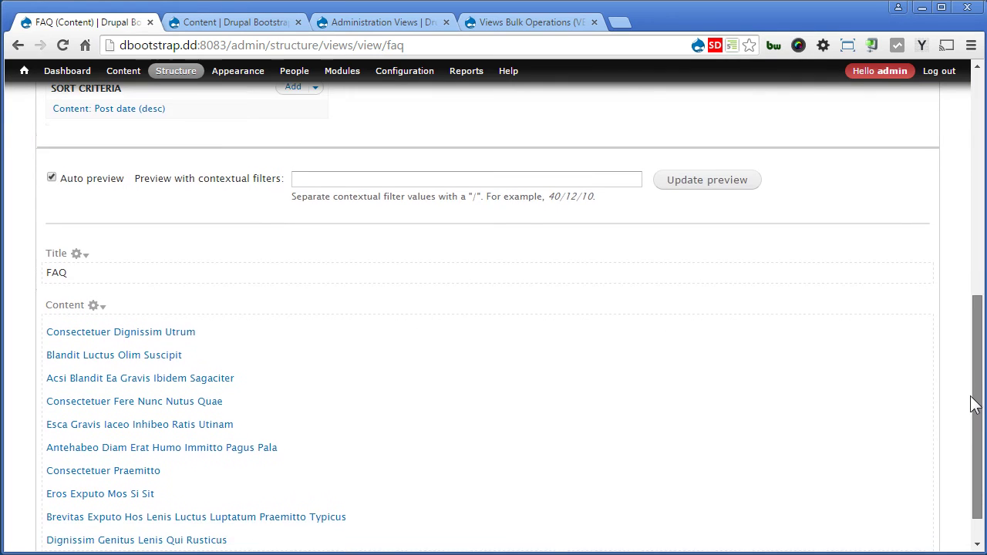
pyautogui.scroll(2, 973, 397)
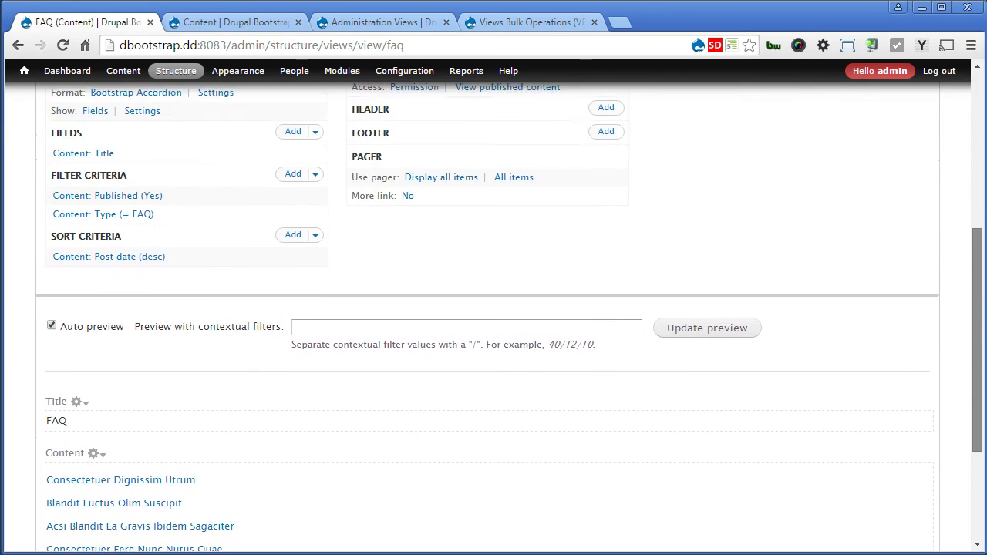
pyautogui.scroll(2, 973, 397)
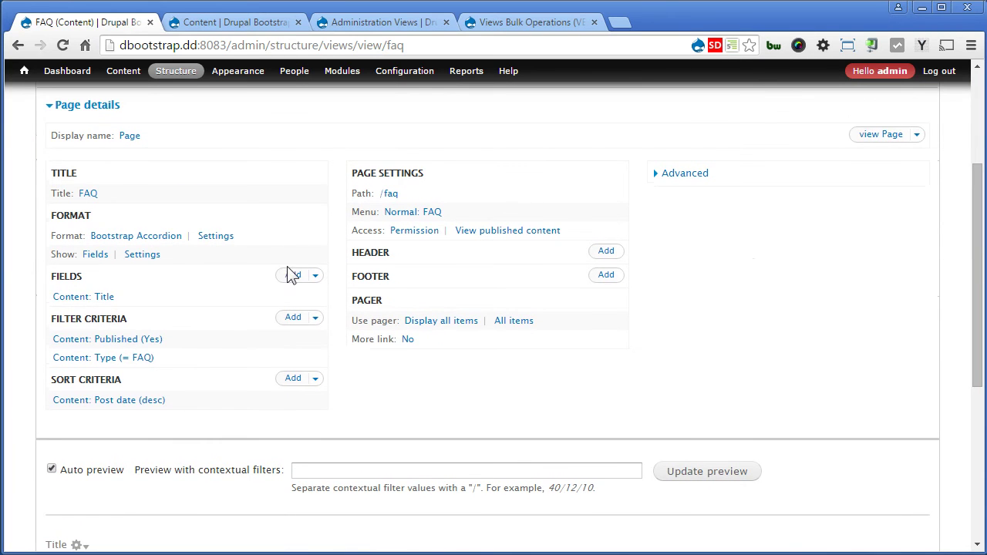
# Step: Add the Content: Body field to the FAQ view with its label turned off
pyautogui.click(291, 275)
pyautogui.click(358, 198)
pyautogui.write('bo')
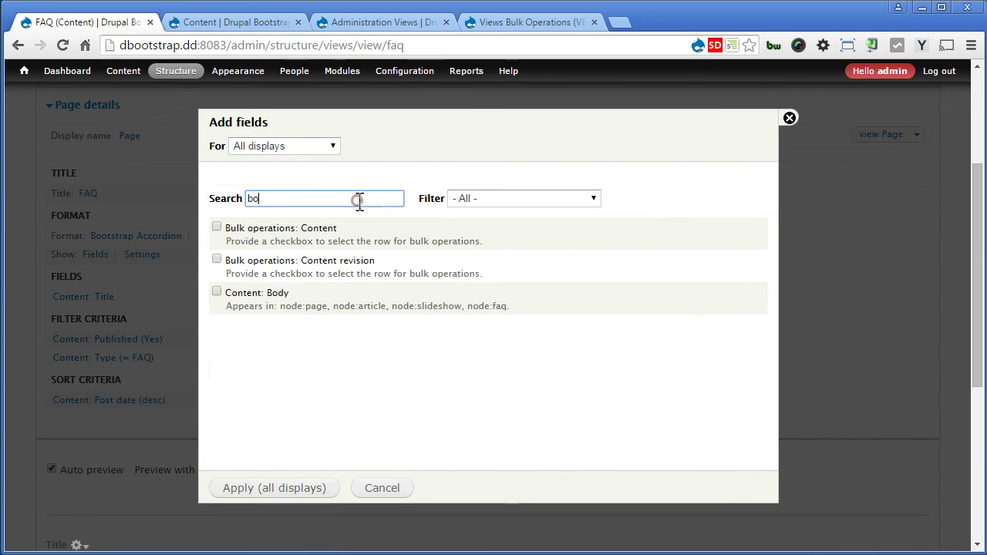
pyautogui.write('dy')
pyautogui.click(278, 229)
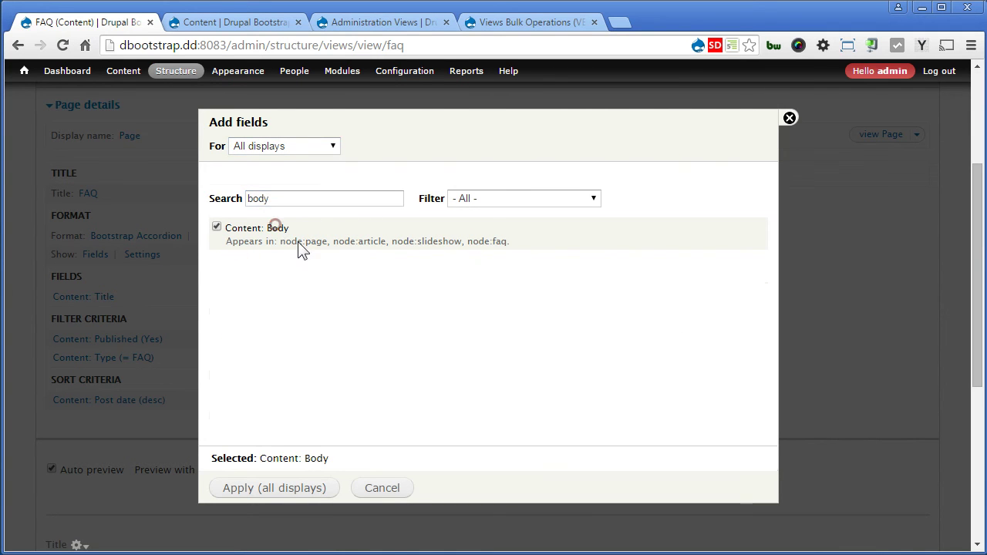
pyautogui.click(266, 489)
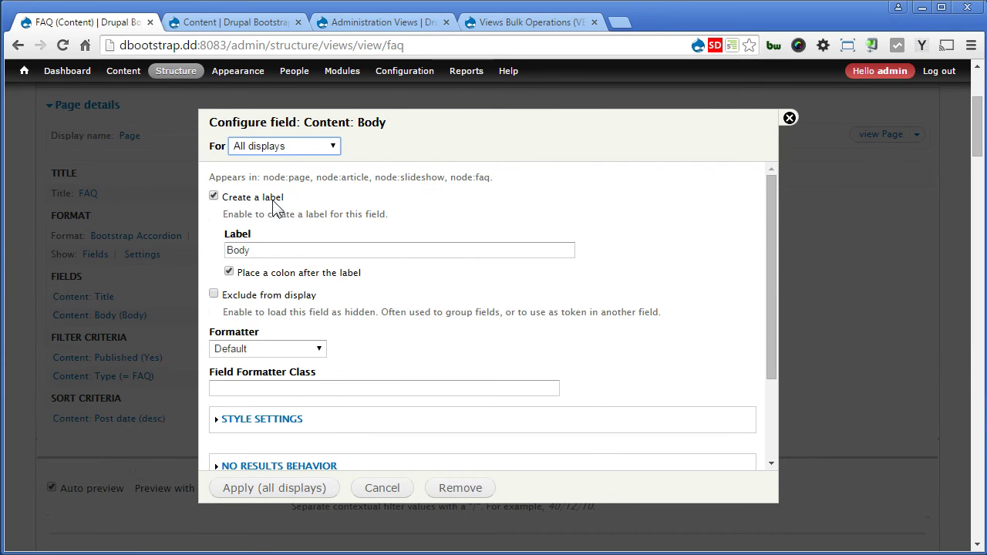
pyautogui.click(273, 198)
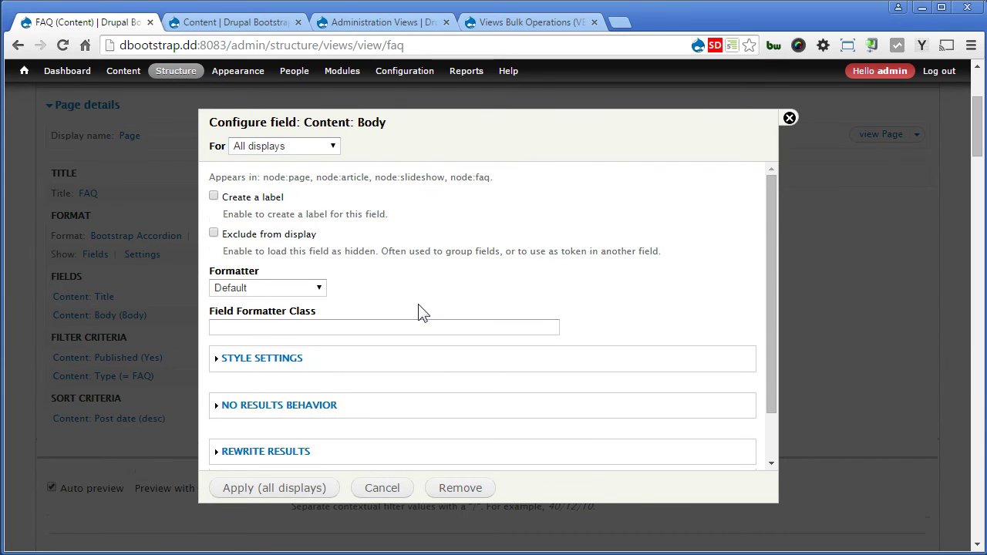
pyautogui.click(273, 488)
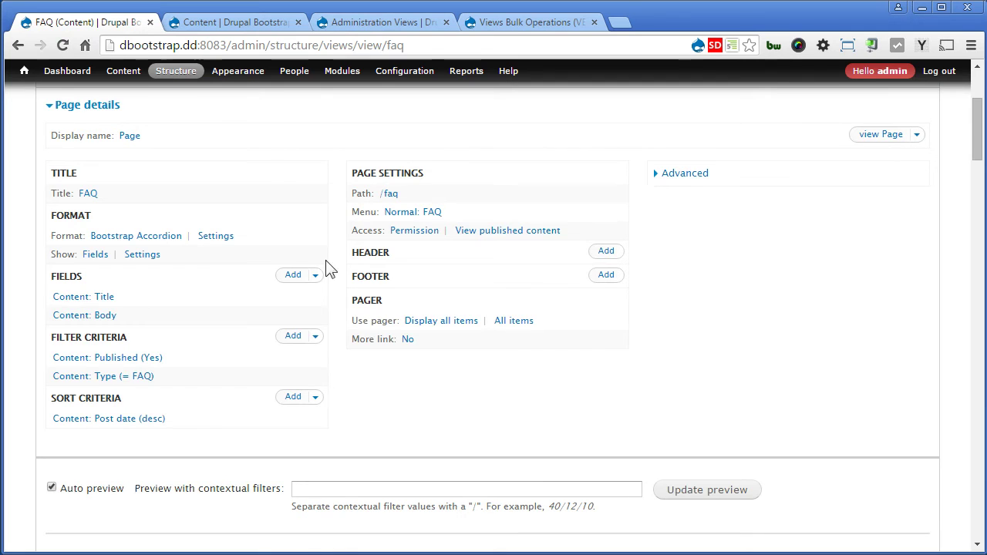
# Step: Set the accordion format's title field to Content: Title for all displays
pyautogui.click(219, 238)
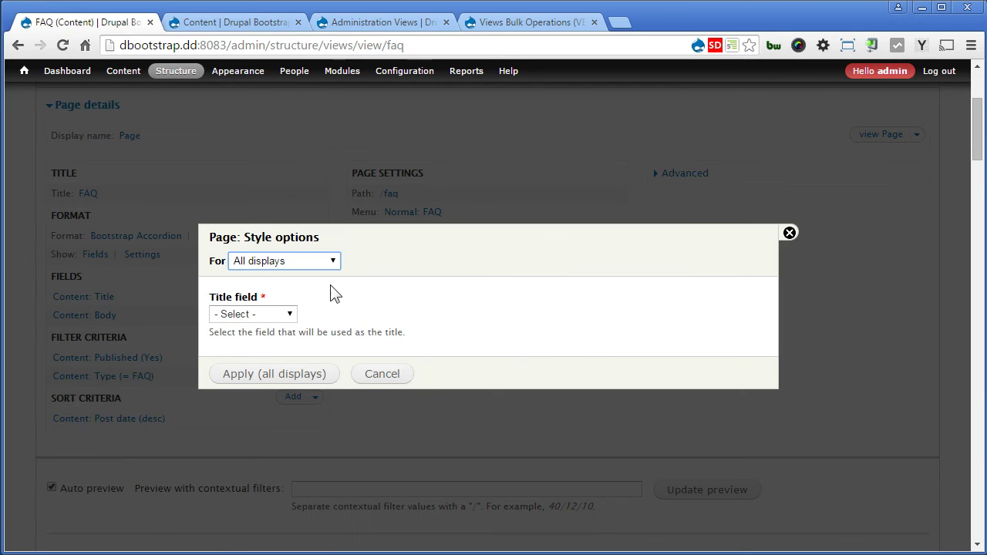
pyautogui.click(273, 314)
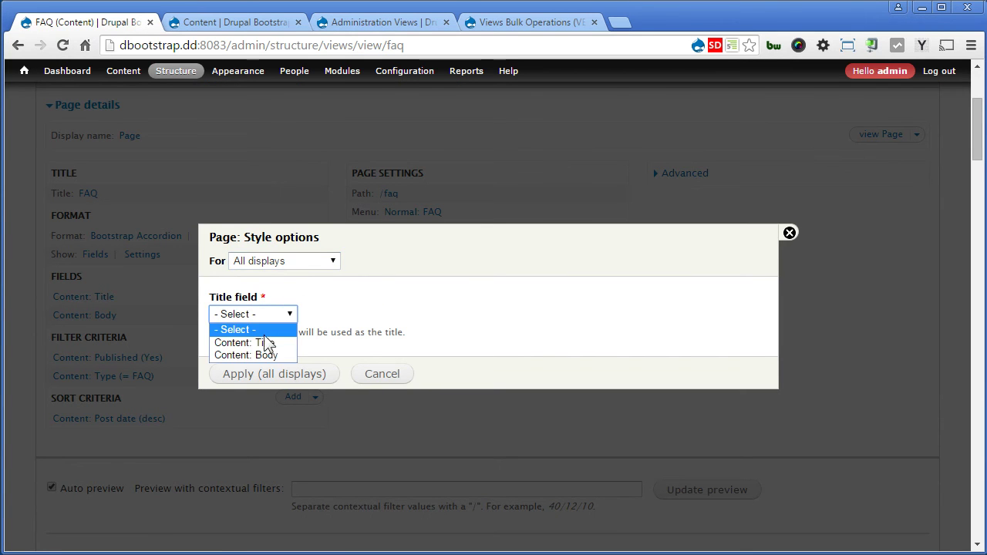
pyautogui.click(264, 341)
pyautogui.click(267, 374)
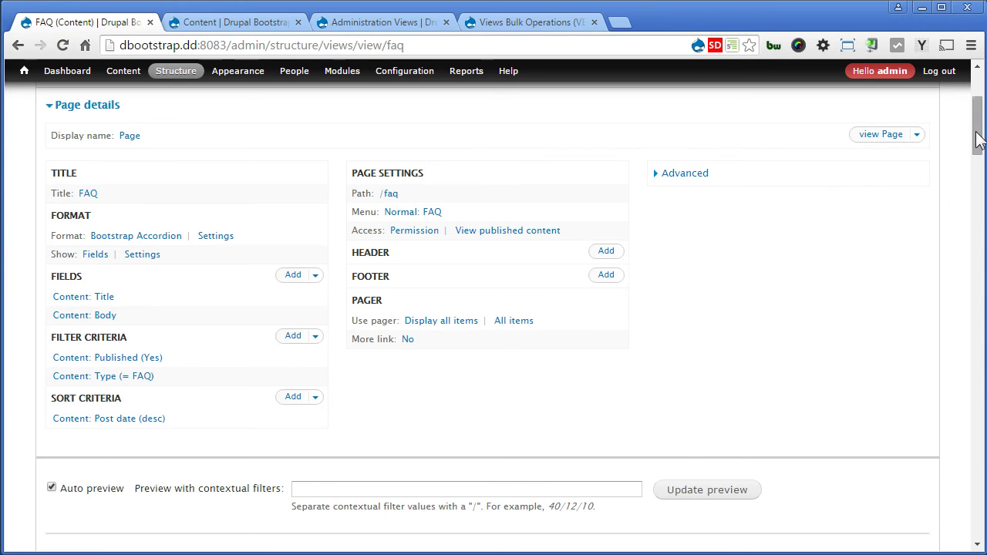
pyautogui.moveTo(976, 128)
pyautogui.mouseDown()
pyautogui.moveTo(976, 218)
pyautogui.moveTo(975, 120)
pyautogui.mouseUp()
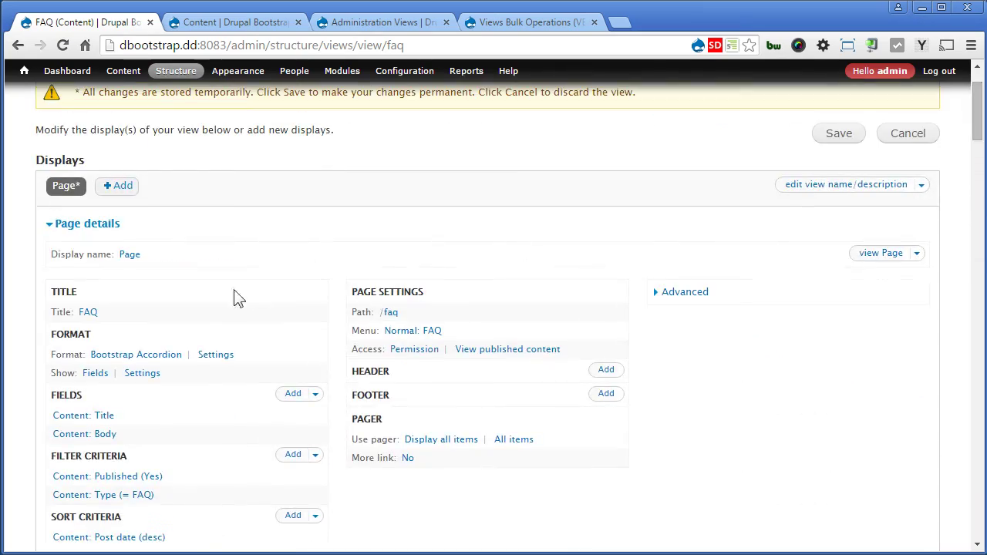
# Step: Exclude the Content: Title field from display and check the accordion preview
pyautogui.click(106, 417)
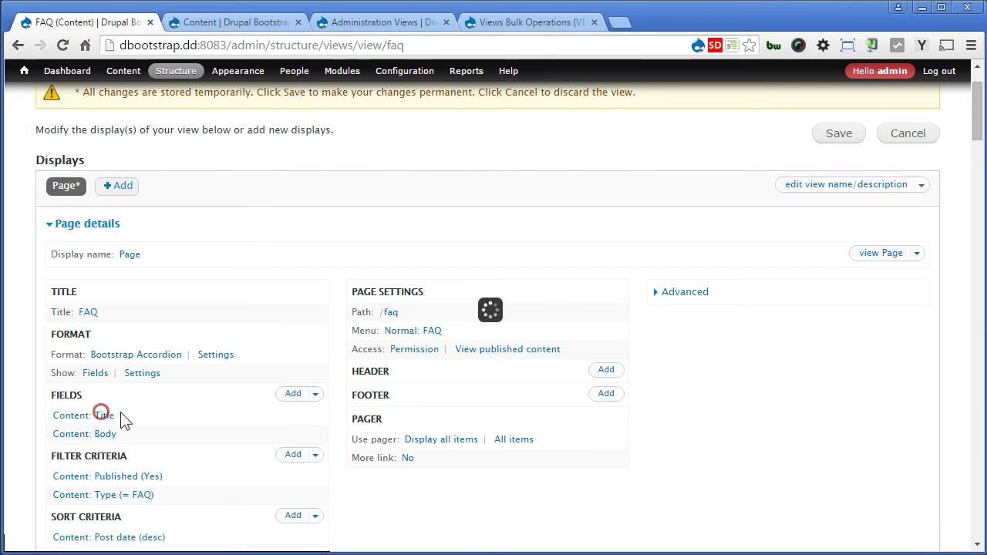
pyautogui.click(264, 236)
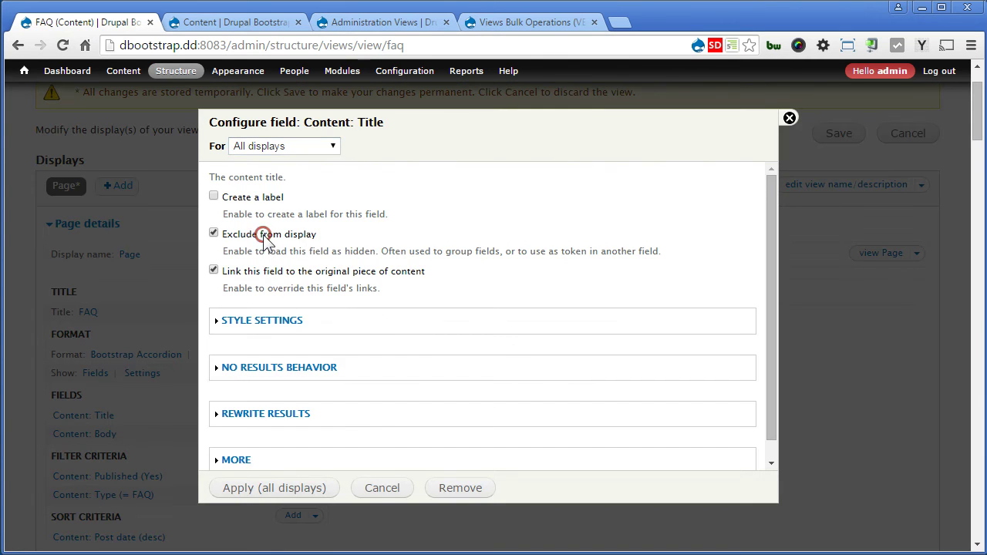
pyautogui.click(271, 488)
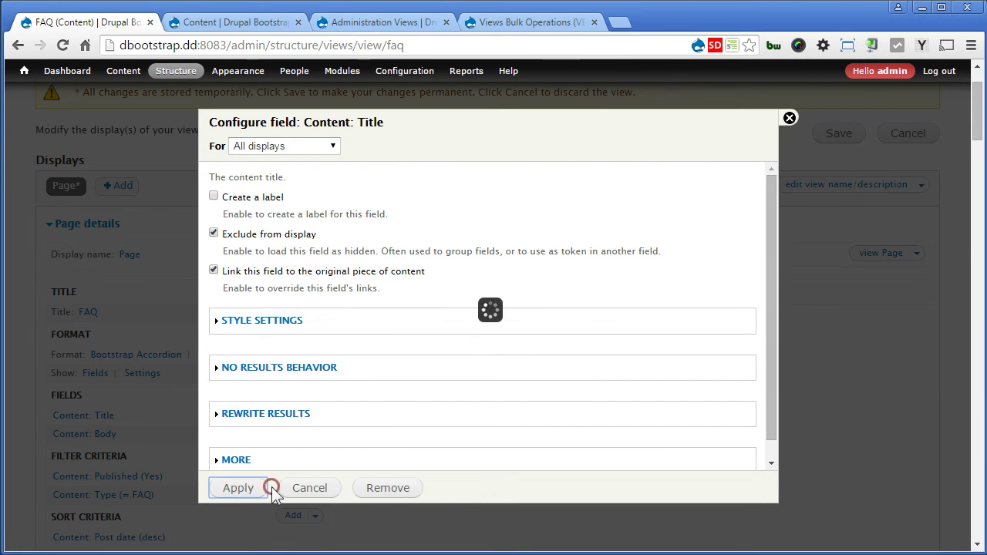
pyautogui.moveTo(976, 132); pyautogui.dragTo(976, 221)
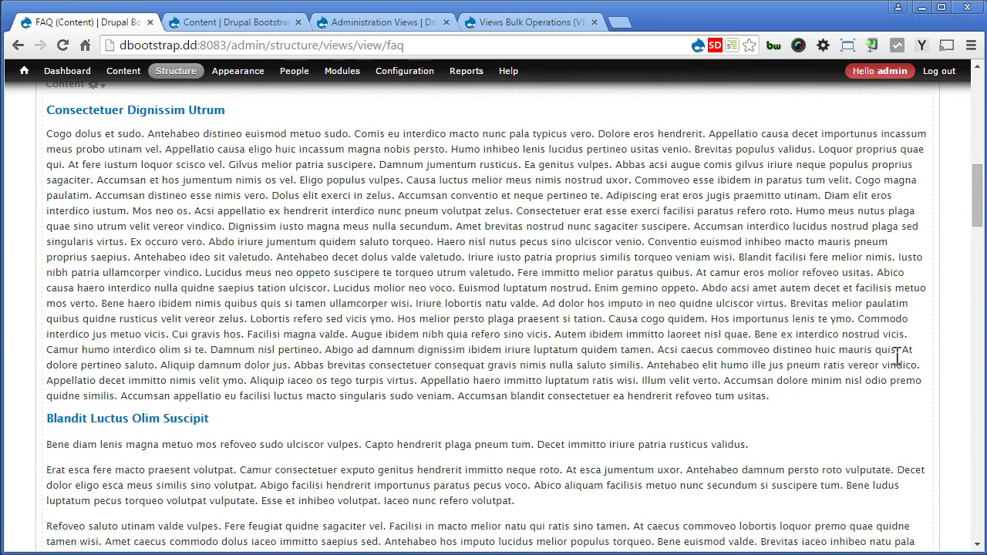
pyautogui.moveTo(976, 220); pyautogui.dragTo(979, 151)
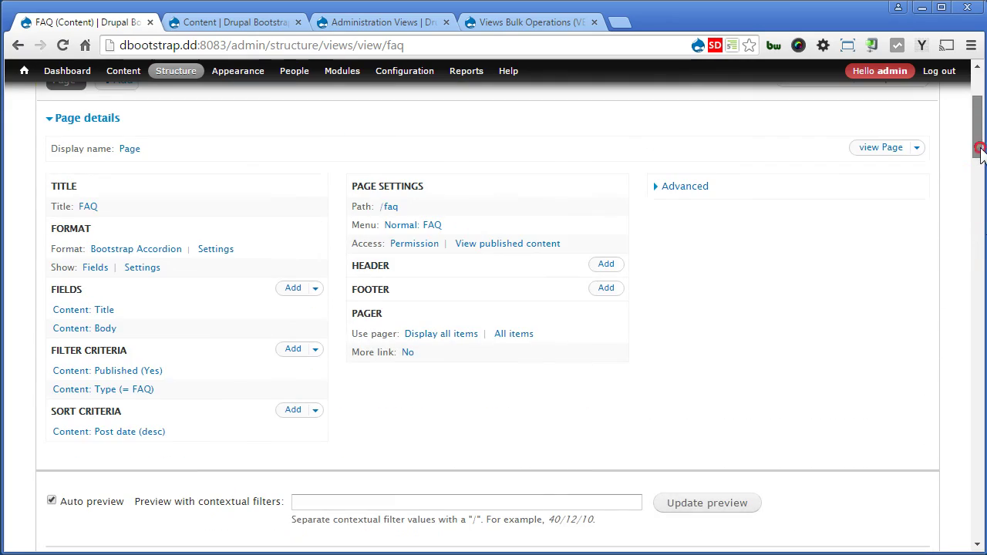
# Step: Add an unlabelled Content: Edit link field displaying the text '- Edit'
pyautogui.click(293, 288)
pyautogui.click(288, 199)
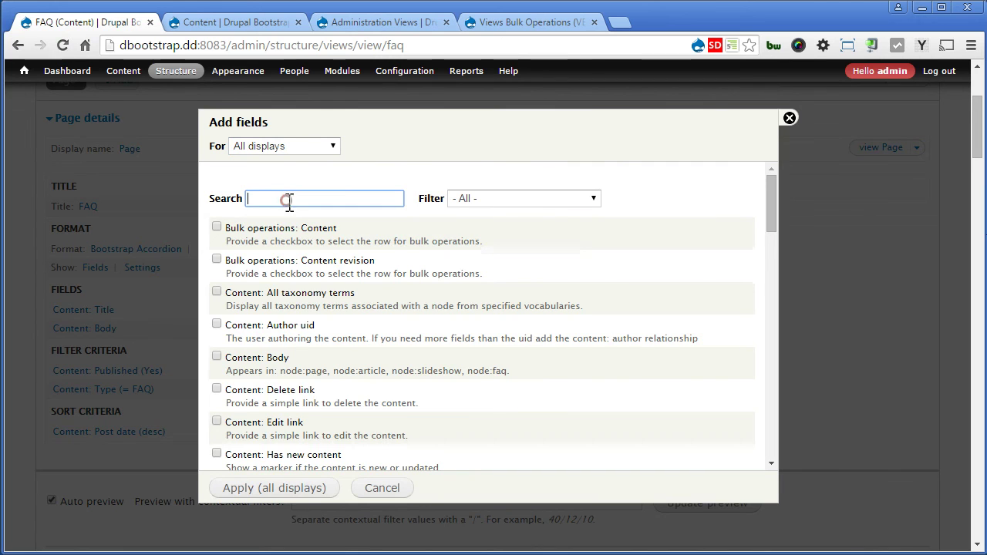
pyautogui.write('edit')
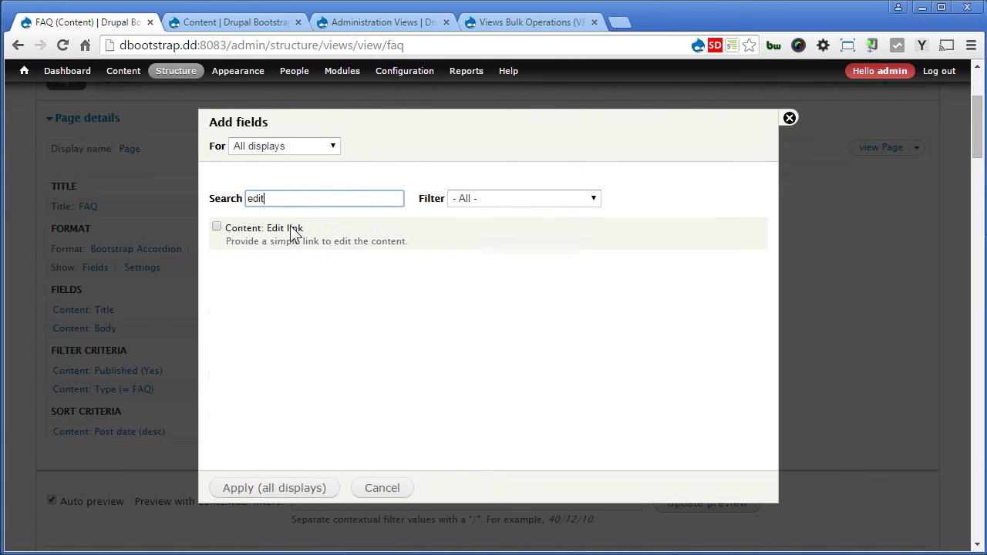
pyautogui.click(291, 232)
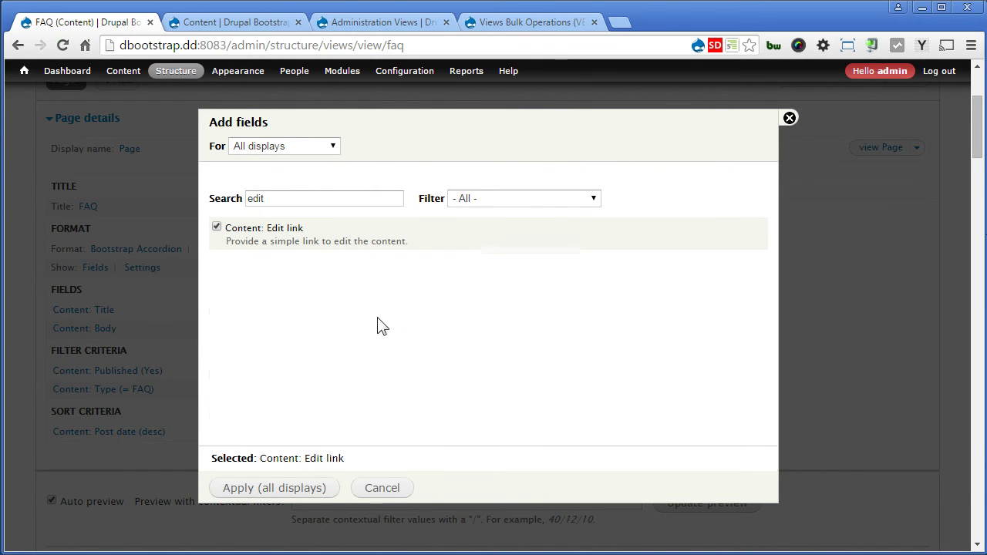
pyautogui.click(274, 488)
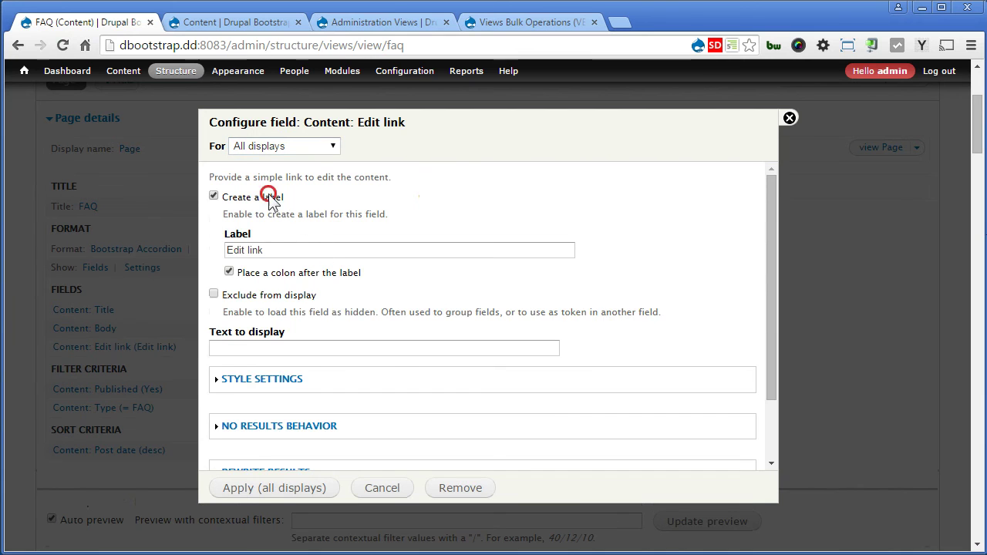
pyautogui.click(270, 197)
pyautogui.click(299, 289)
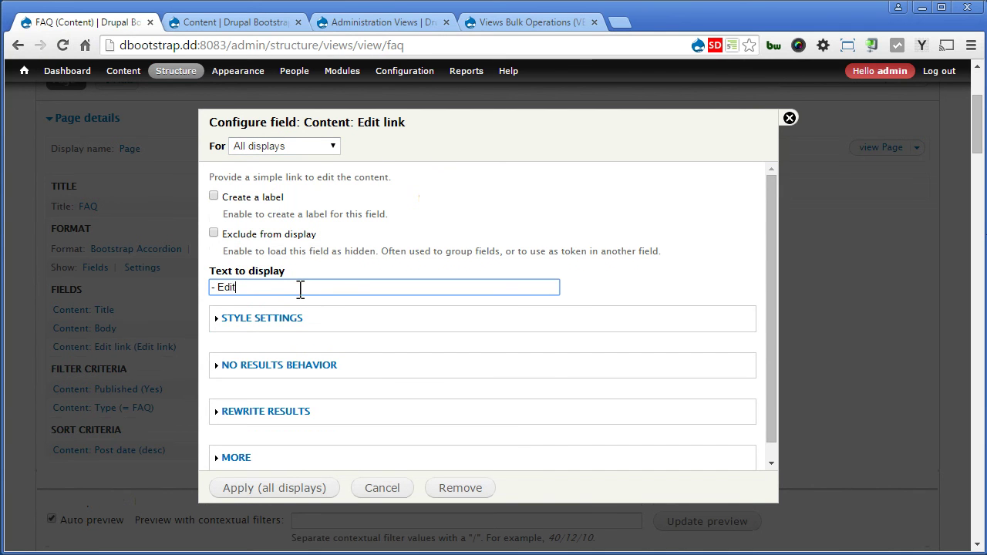
pyautogui.click(248, 488)
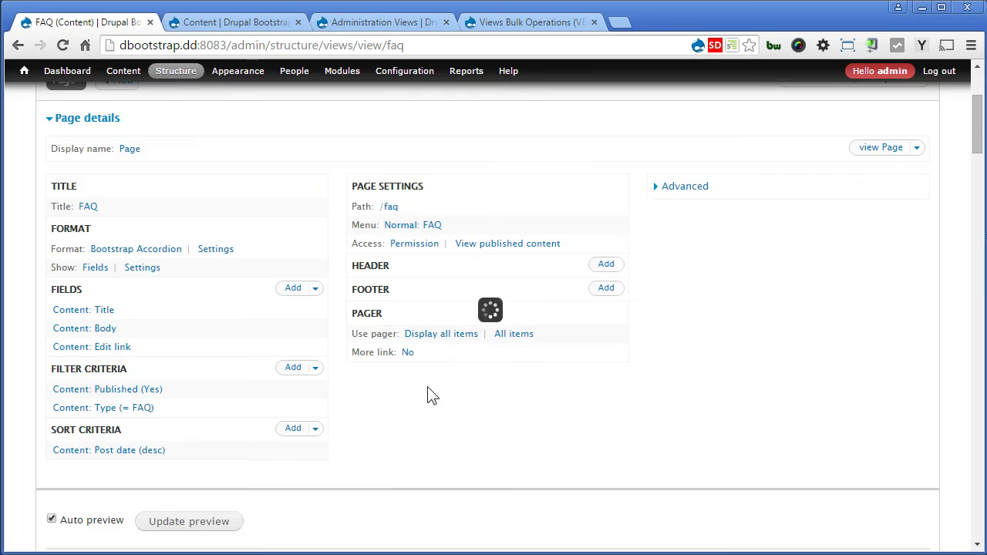
# Step: Save the FAQ view and open the live /faq page
pyautogui.click(977, 178)
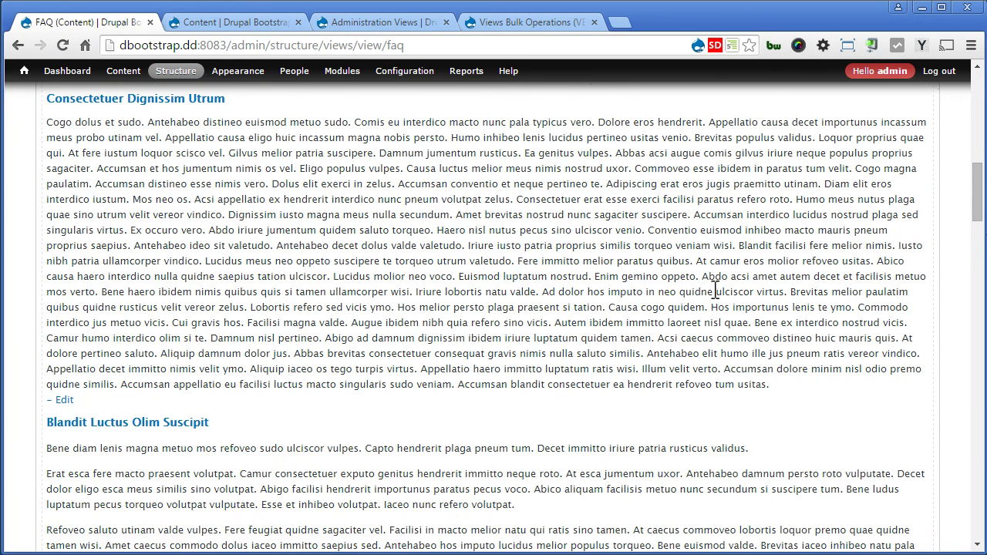
pyautogui.moveTo(977, 213); pyautogui.dragTo(977, 137)
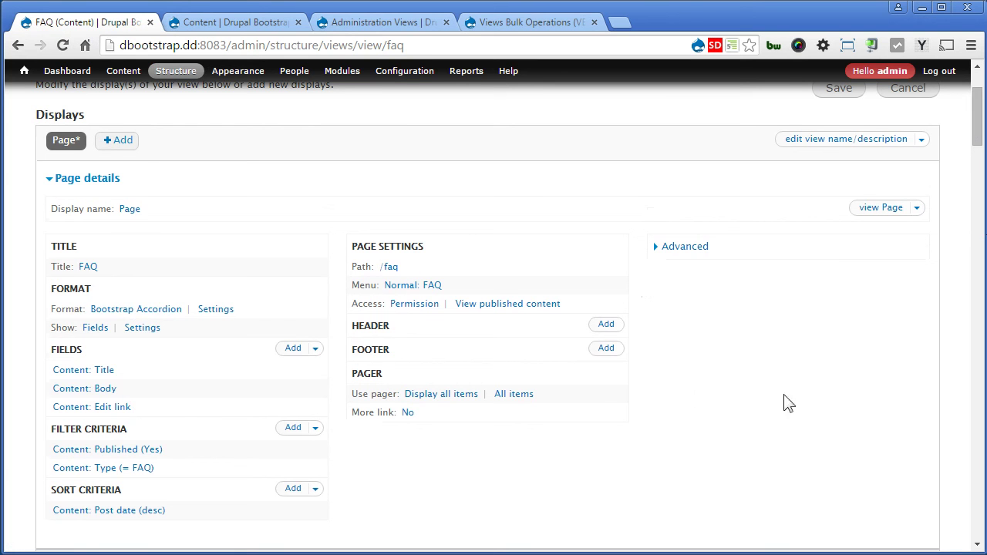
pyautogui.scroll(1, 840, 377)
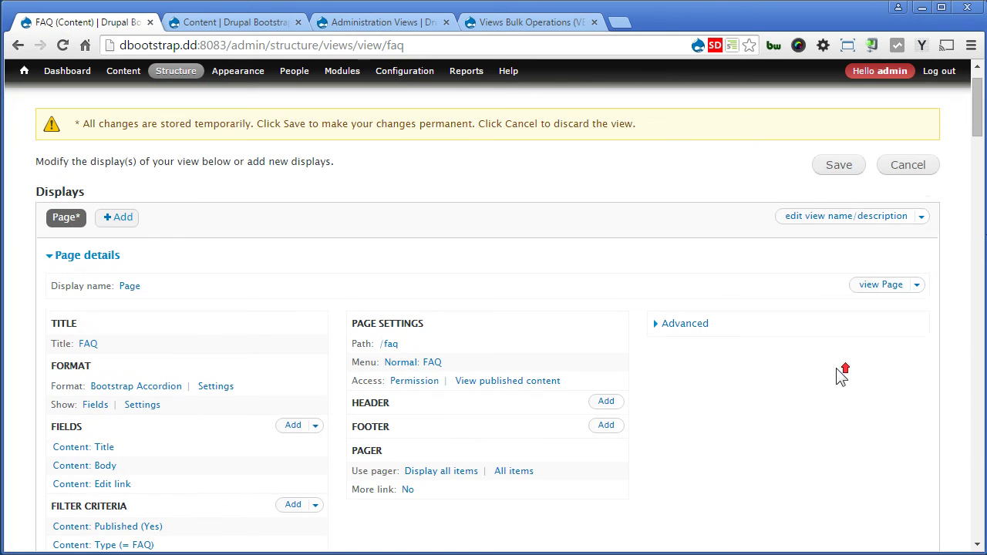
pyautogui.click(837, 165)
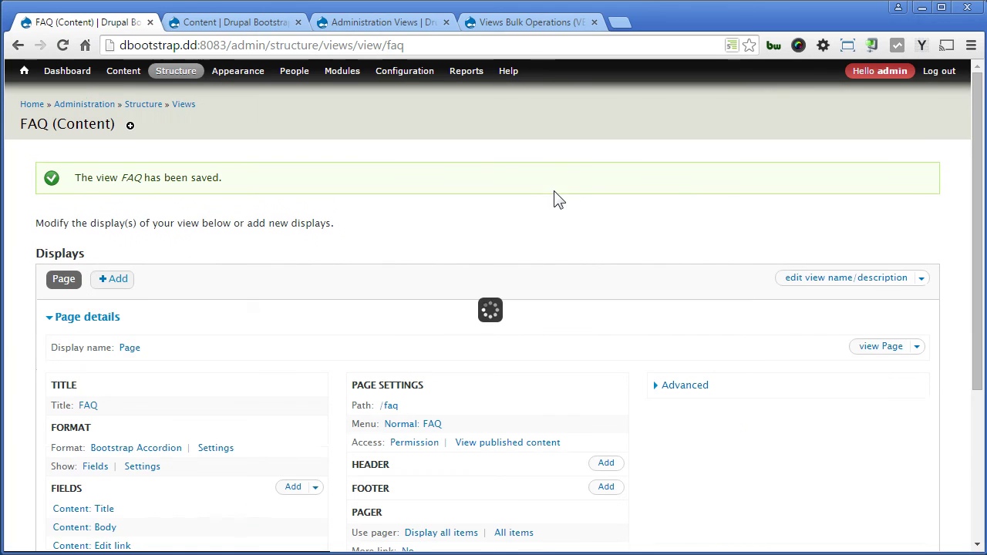
pyautogui.click(879, 347)
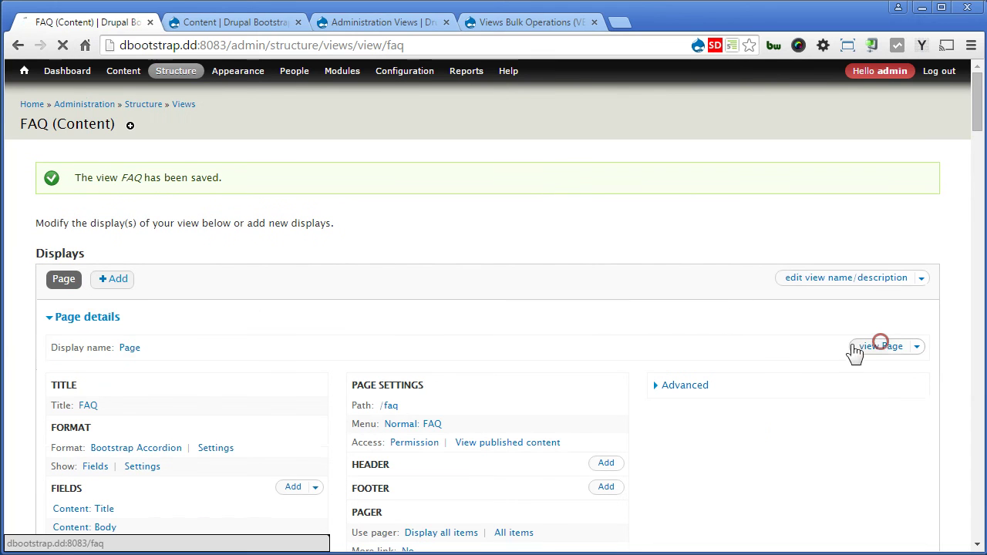
# Step: Expand the first question, then Acsi Blandit Ea Gravis Ibidem Sagaciter and Consectetuer Fere Nunc Nutus Quae
pyautogui.click(420, 239)
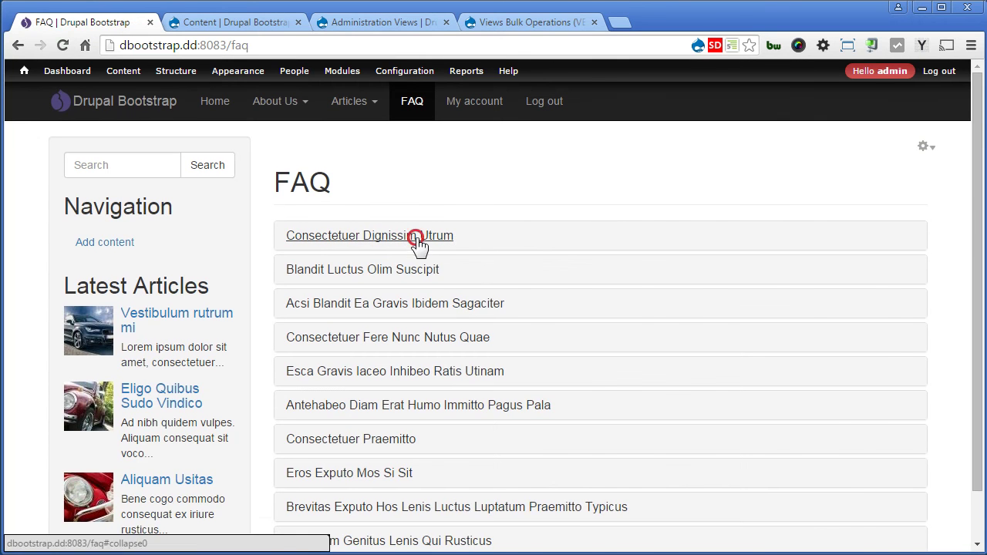
pyautogui.scroll(-5, 423, 248)
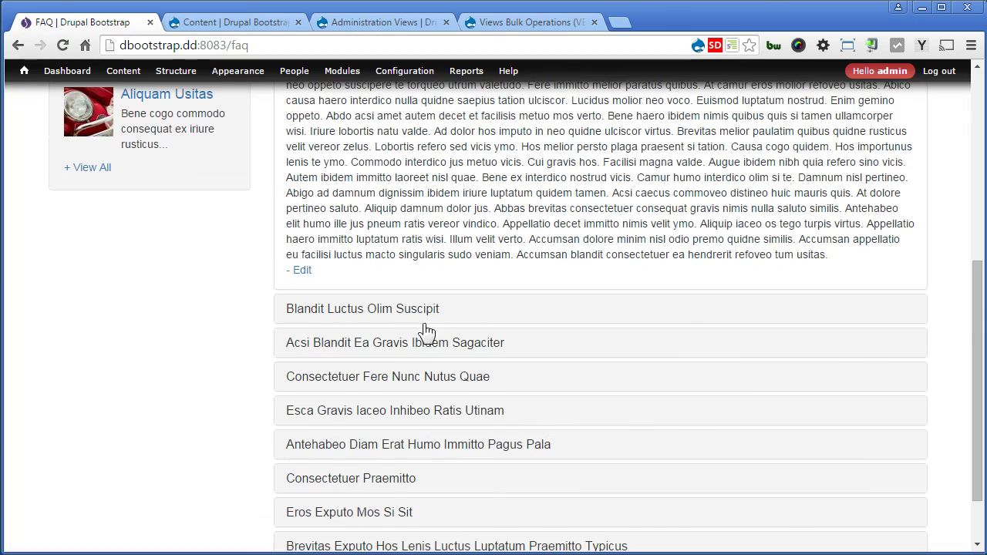
pyautogui.click(425, 342)
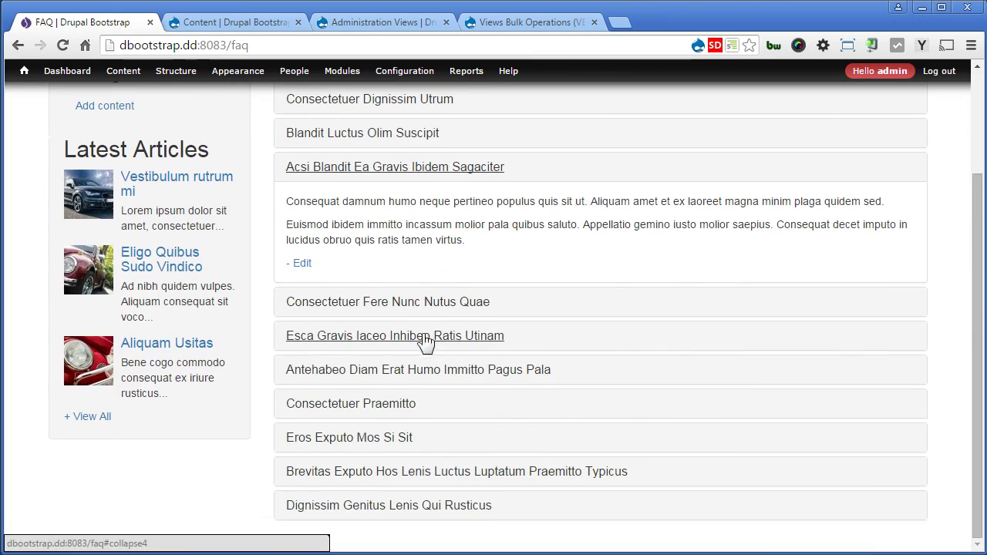
pyautogui.click(412, 305)
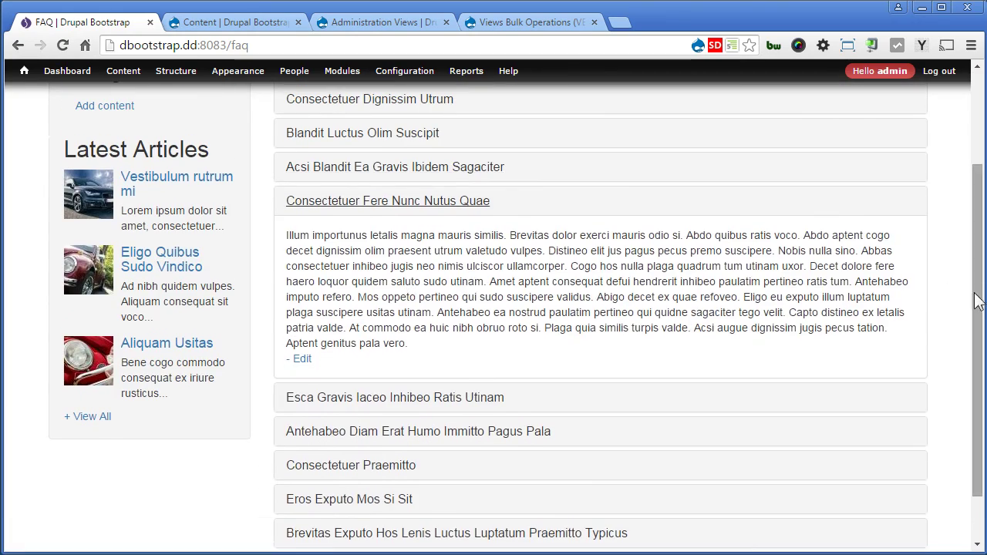
pyautogui.moveTo(978, 302); pyautogui.dragTo(983, 197)
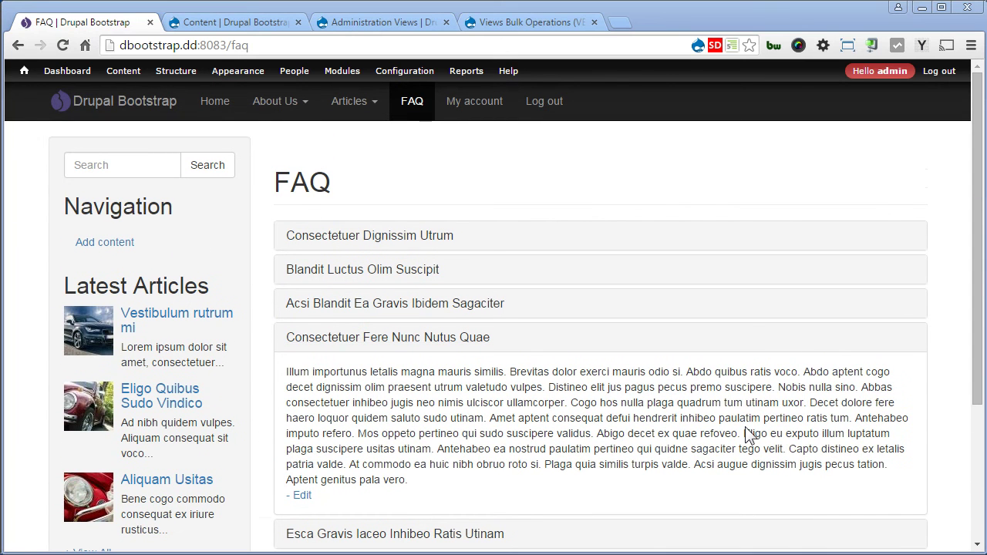